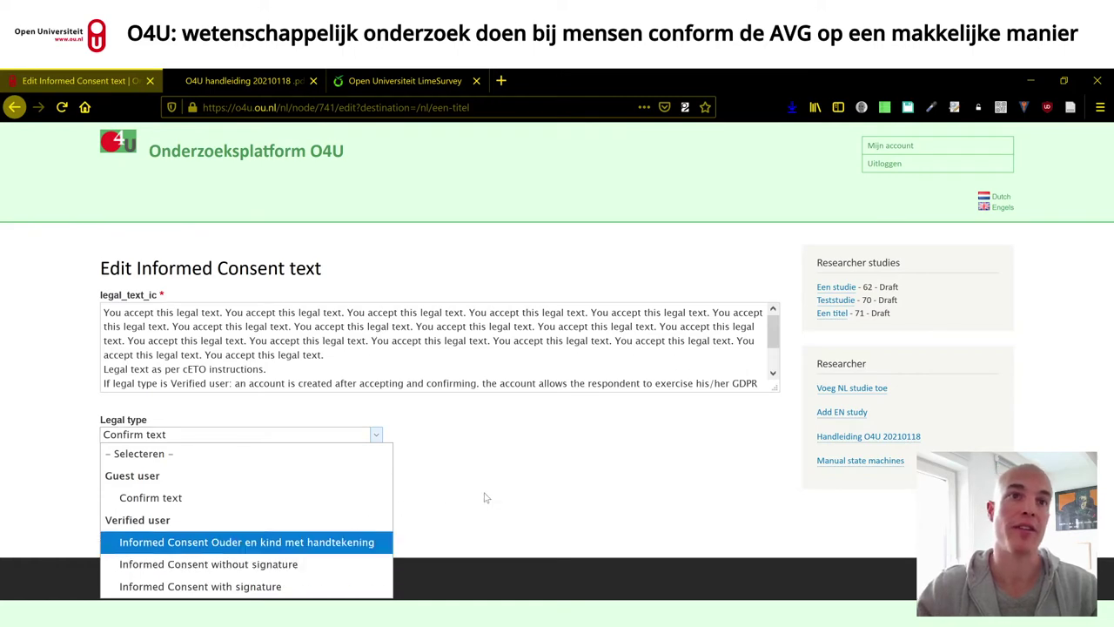
Step: Choose the guest-user legal type "Confirm text" and save the Informed Consent text
left_click(191, 503)
left_click(129, 475)
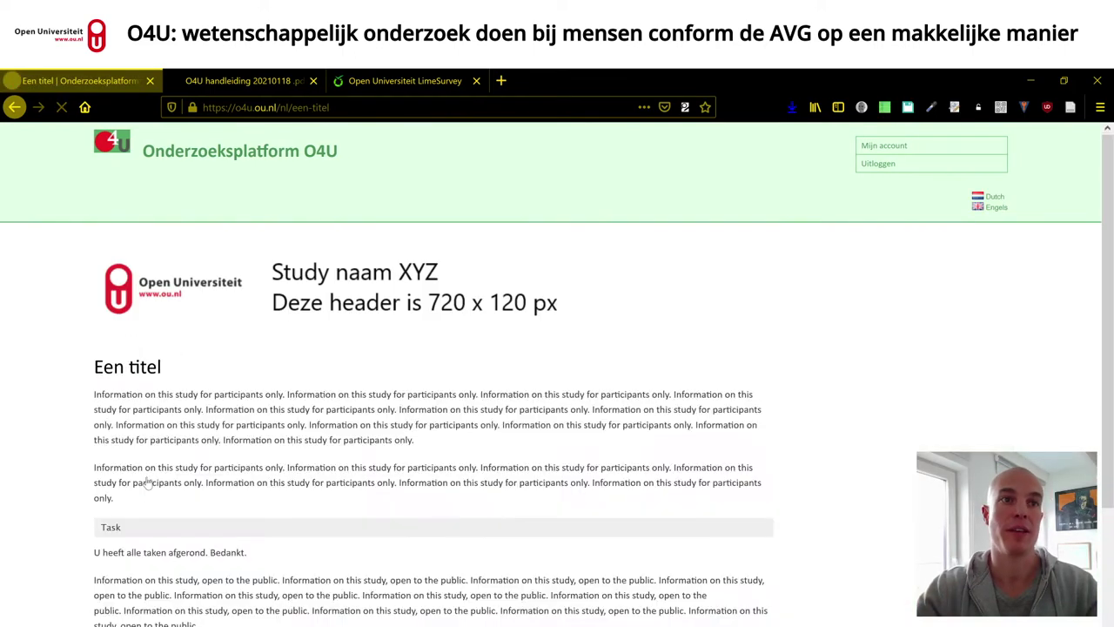
Step: Open the study's existing task for editing and set its title to "Eerste vragenlijst"
scroll(703, 375, "down", 3)
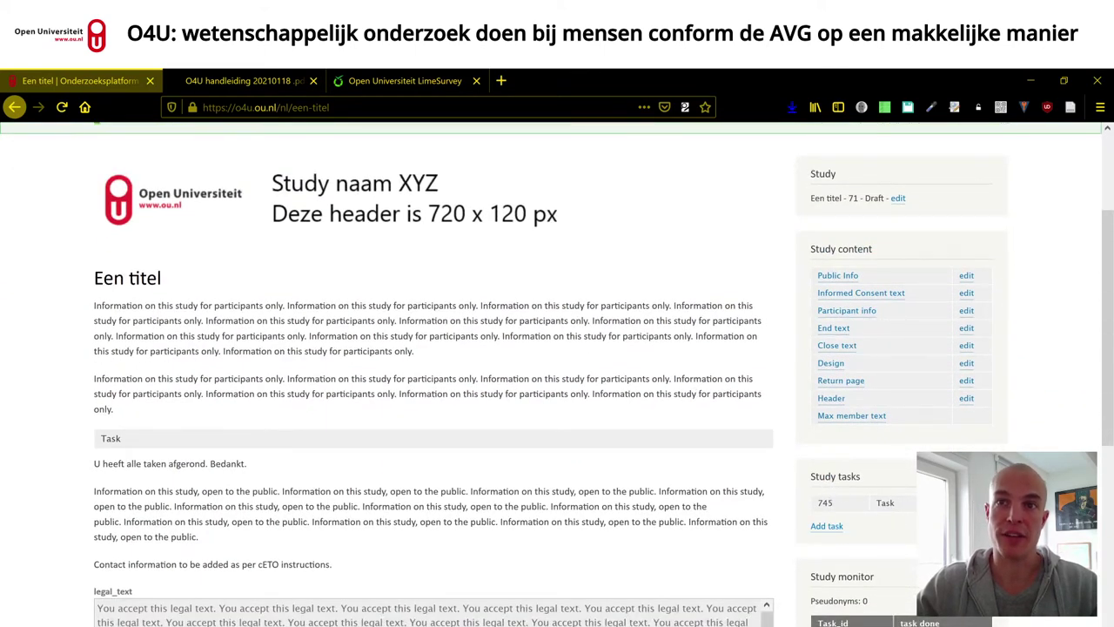
left_click(818, 502)
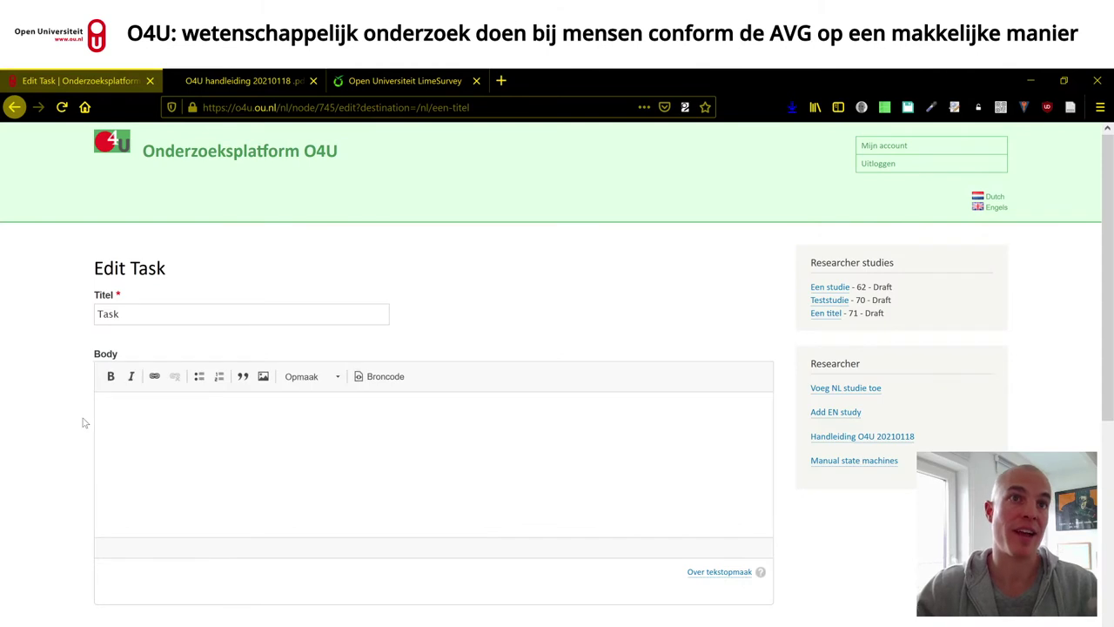
scroll(87, 416, "down", 3)
scroll(84, 405, "up", 2)
left_click(196, 235)
type("a")
key("ctrl+a")
type("Eer")
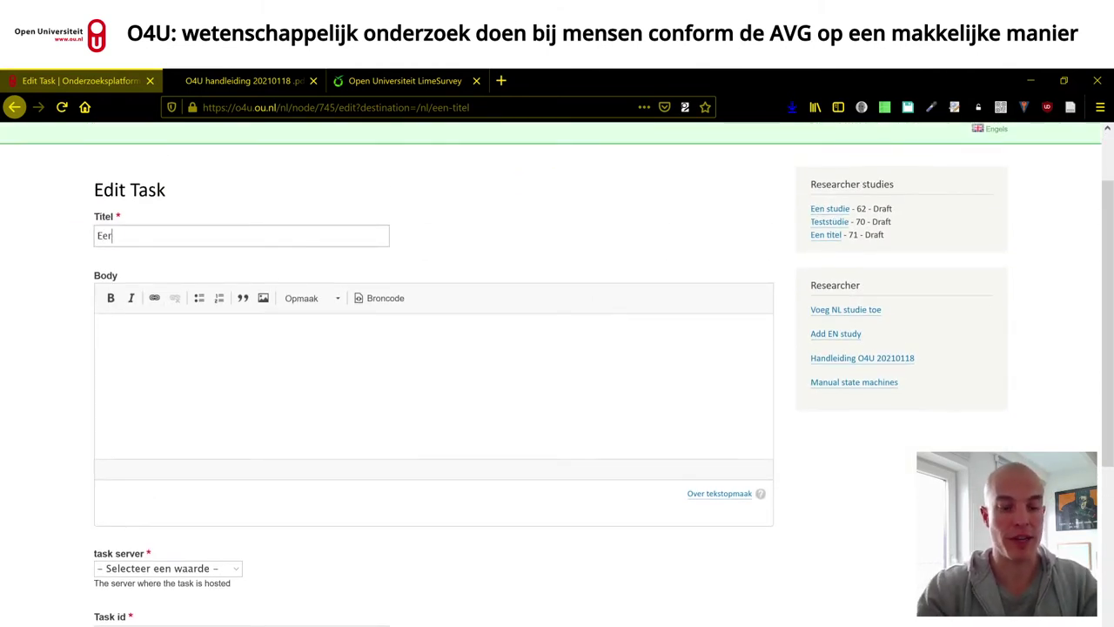
type("ste vragenlijst")
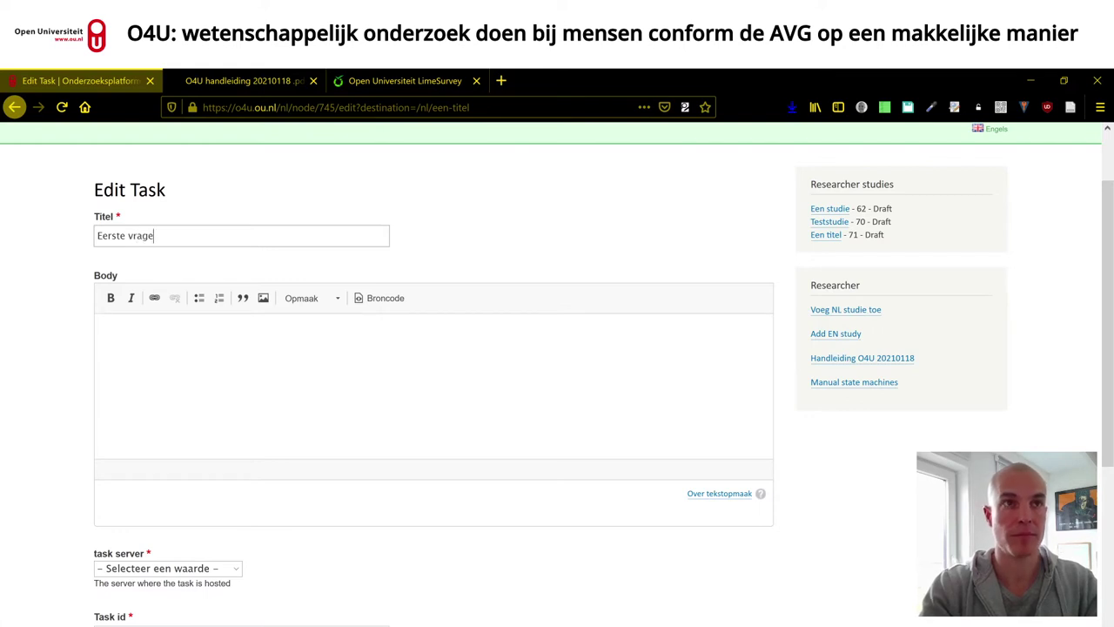
scroll(196, 259, "down", 3)
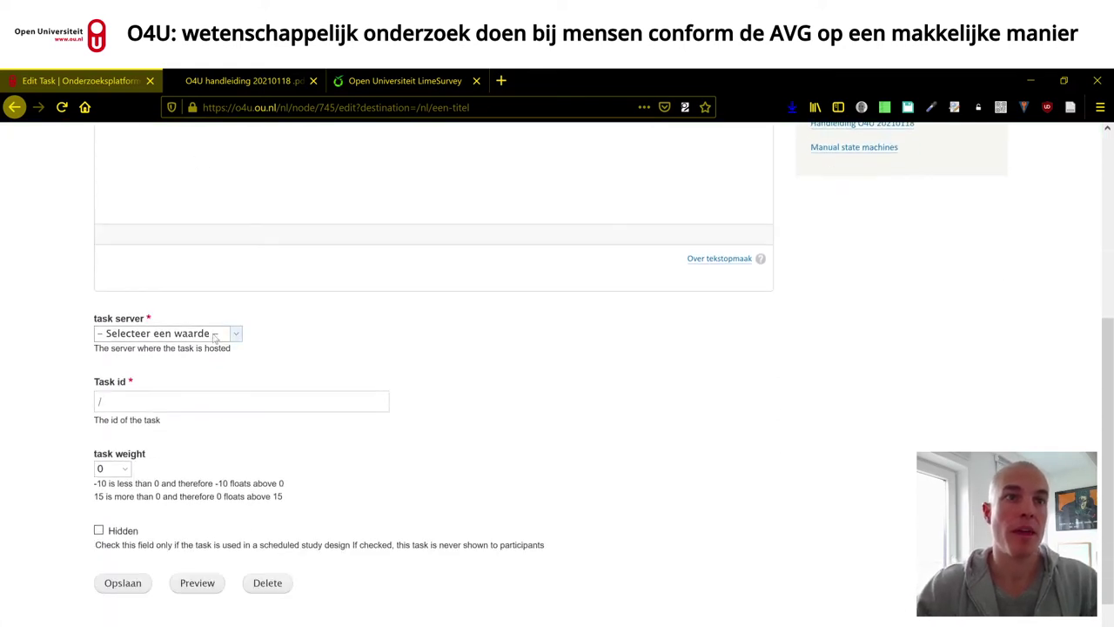
left_click(219, 333)
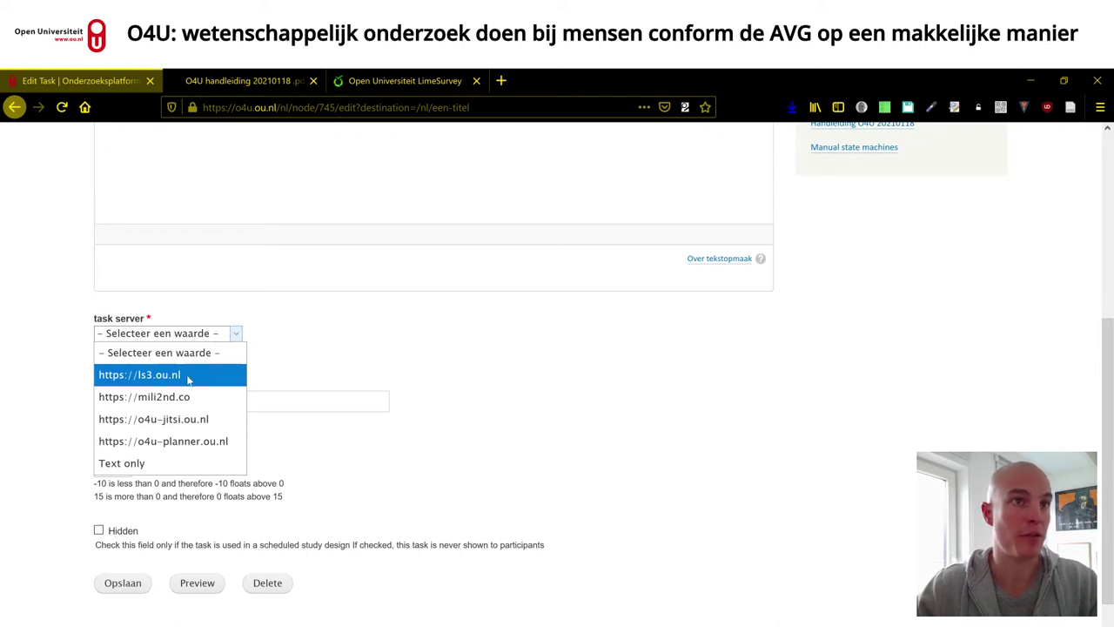
left_click(141, 376)
left_click(339, 400)
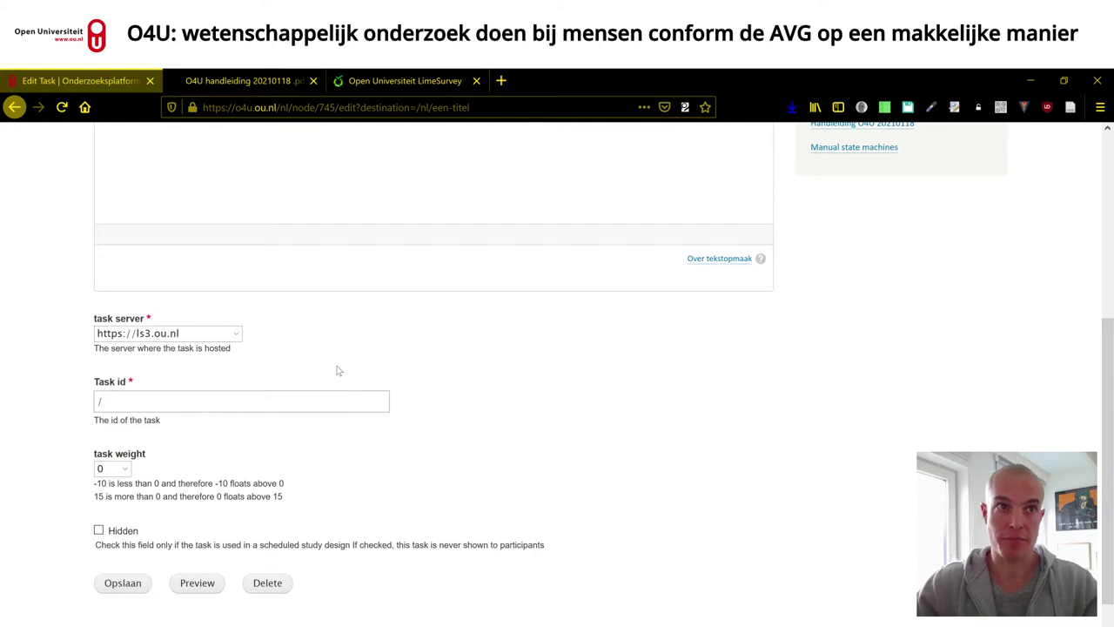
Step: Switch to LimeSurvey and log in with the stored username and password
left_click(394, 82)
left_click(672, 338)
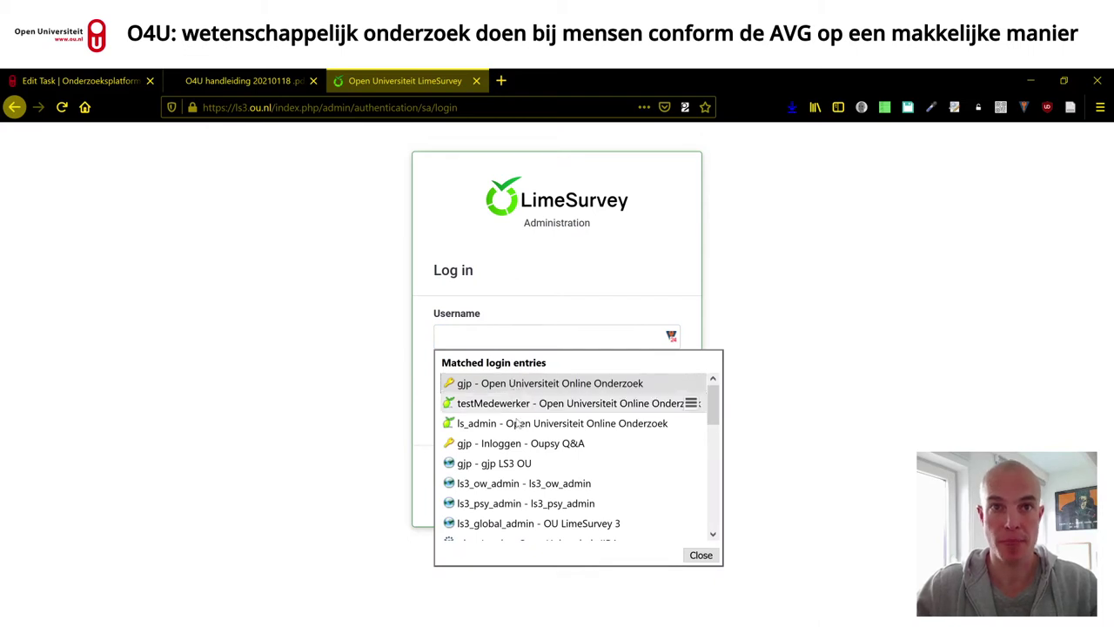
left_click(520, 464)
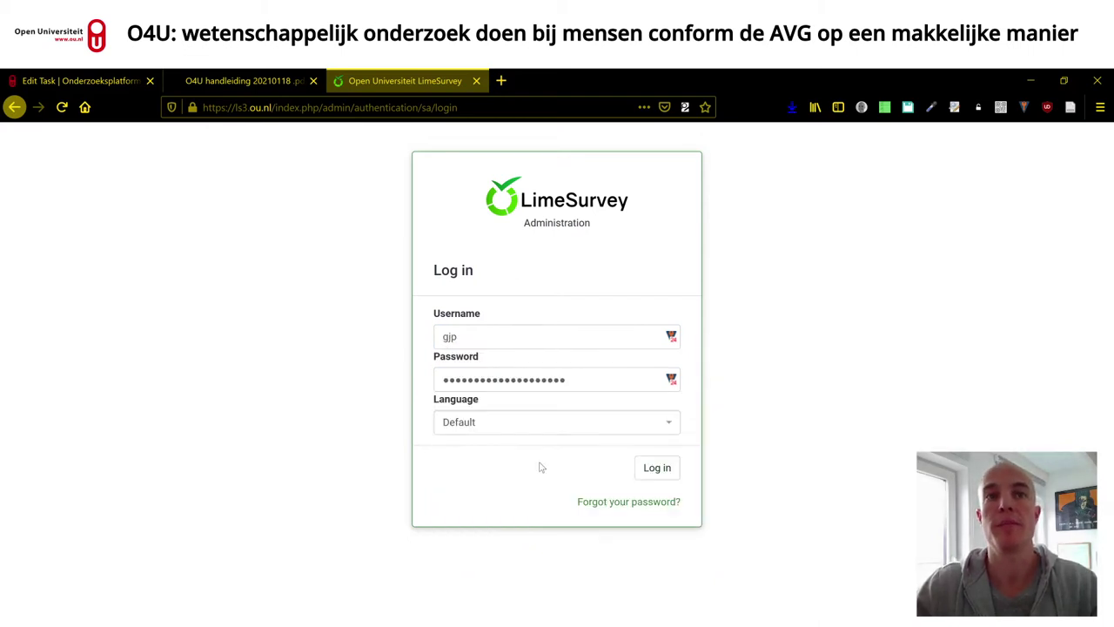
left_click(659, 473)
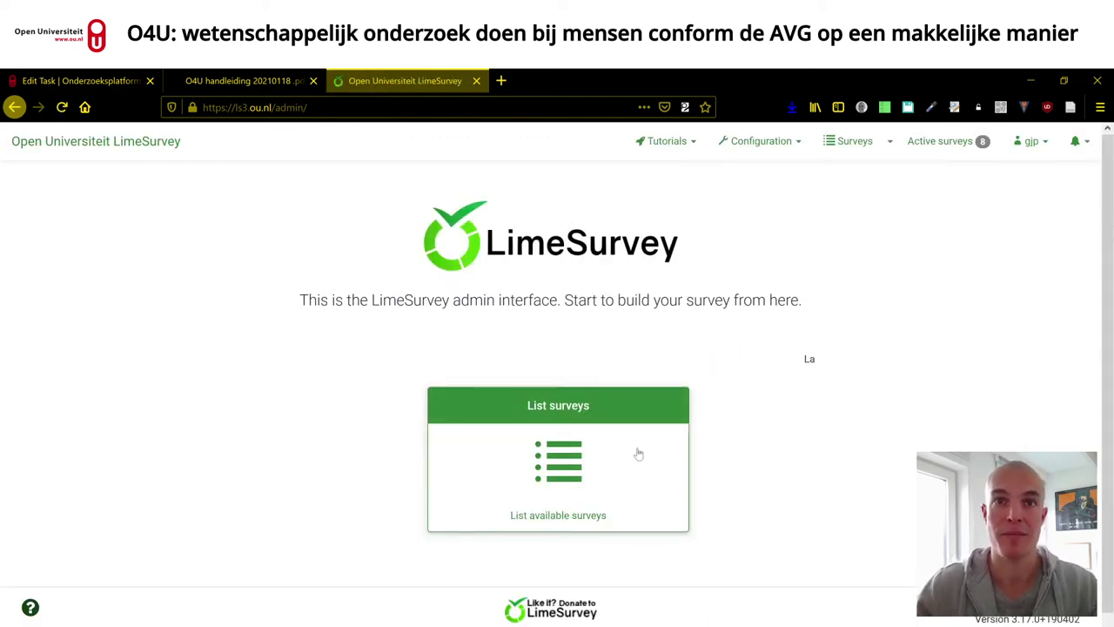
Step: Open the survey "Eerste vragenlijst" from the list of available surveys
left_click(572, 467)
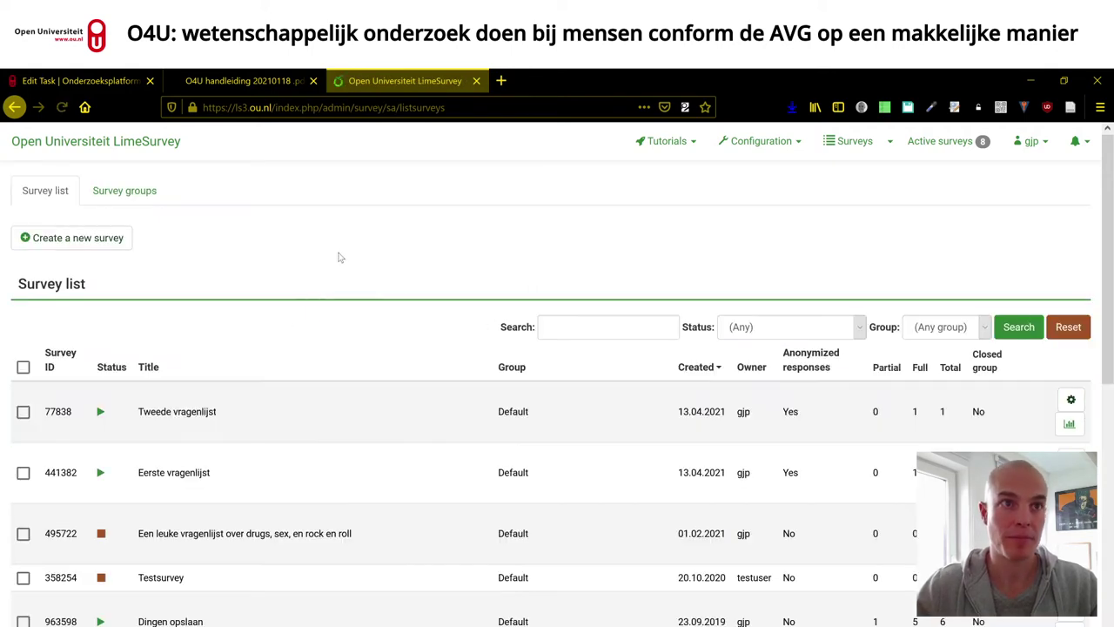
scroll(216, 360, "down", 2)
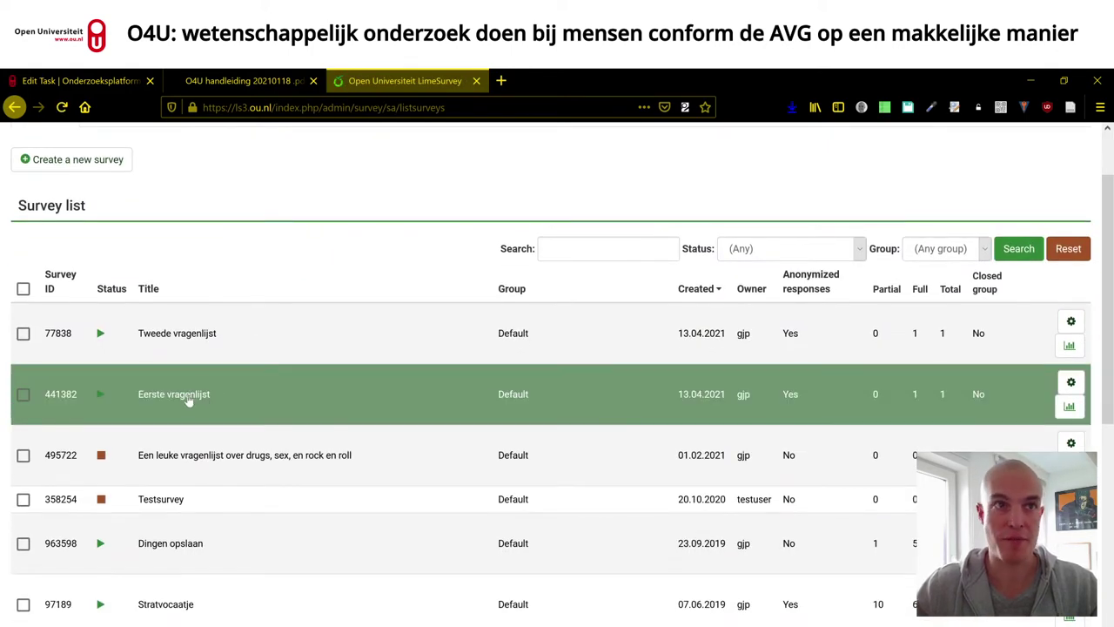
left_click(208, 398)
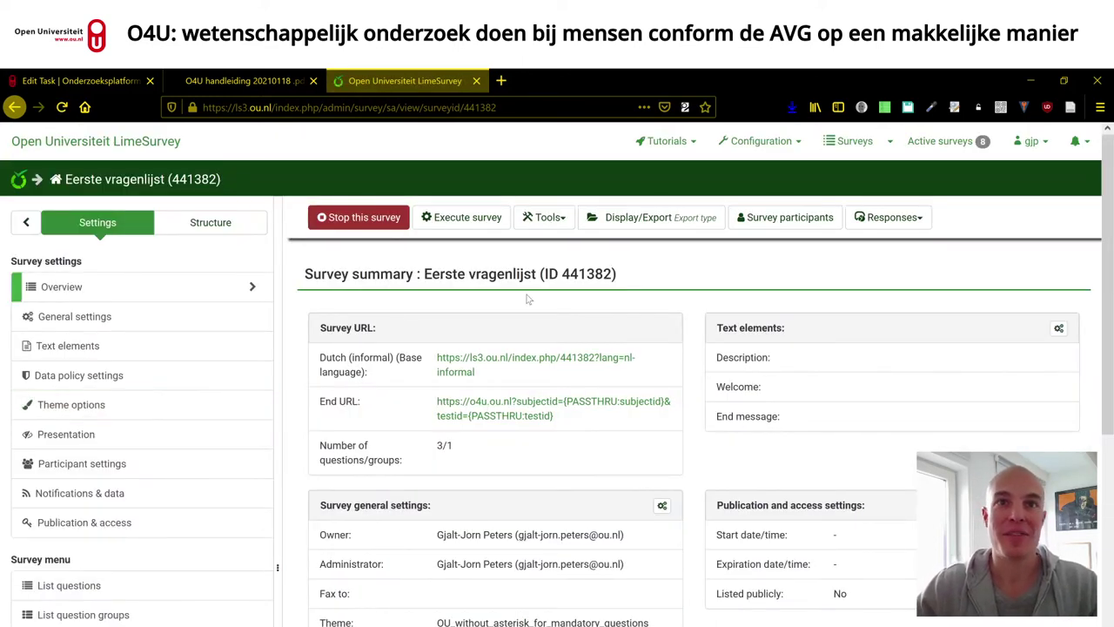
Step: Examine the survey's question structure and the participantId question's summary, including its "Always hide this question" setting
left_click(250, 225)
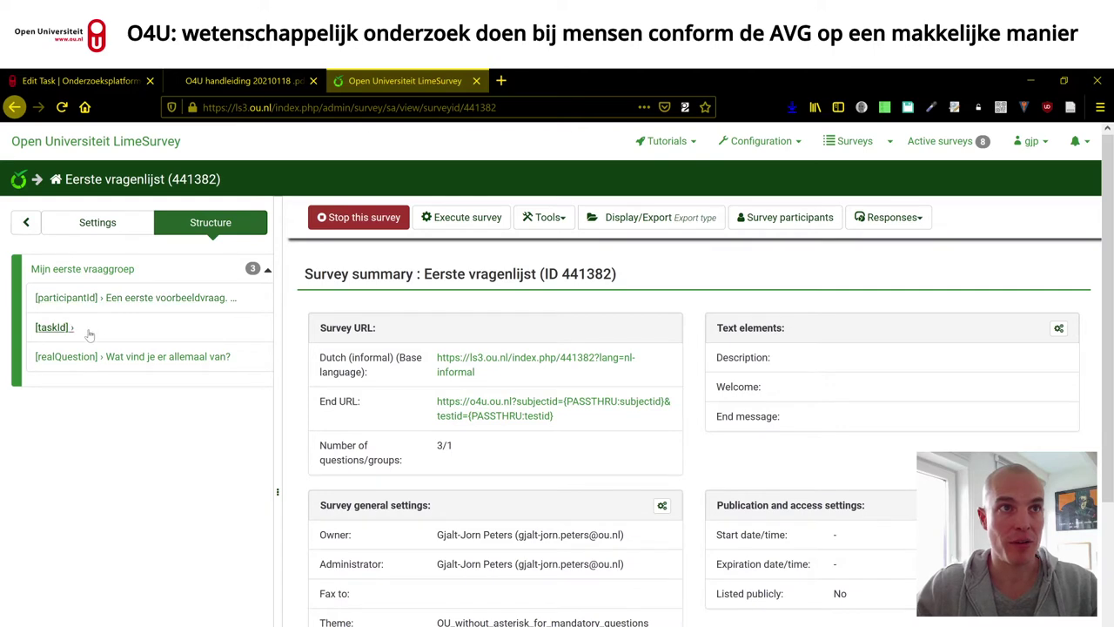
left_click(138, 300)
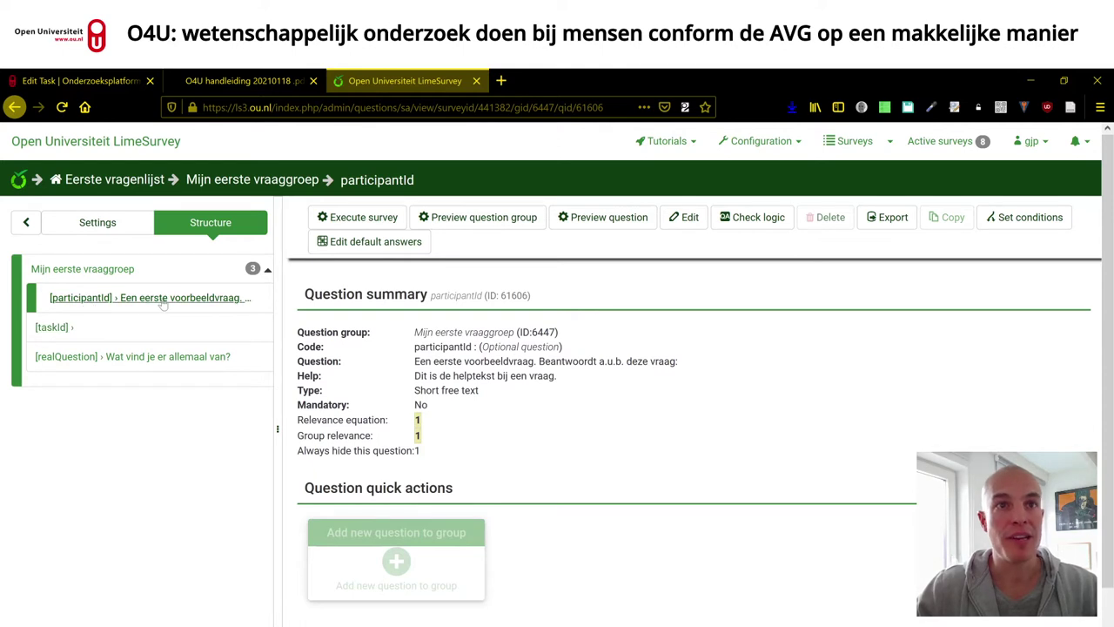
left_click_drag(422, 450, 304, 451)
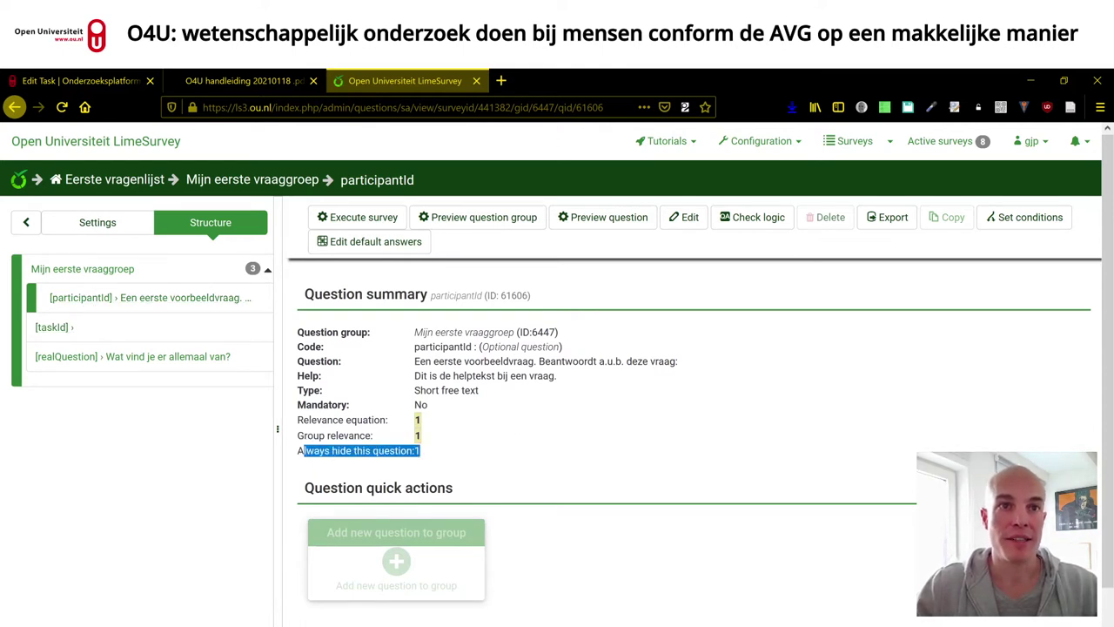
left_click(459, 456)
Step: Open the participantId question for editing and inspect its "Always hide this question" display option and its question type
left_click(689, 221)
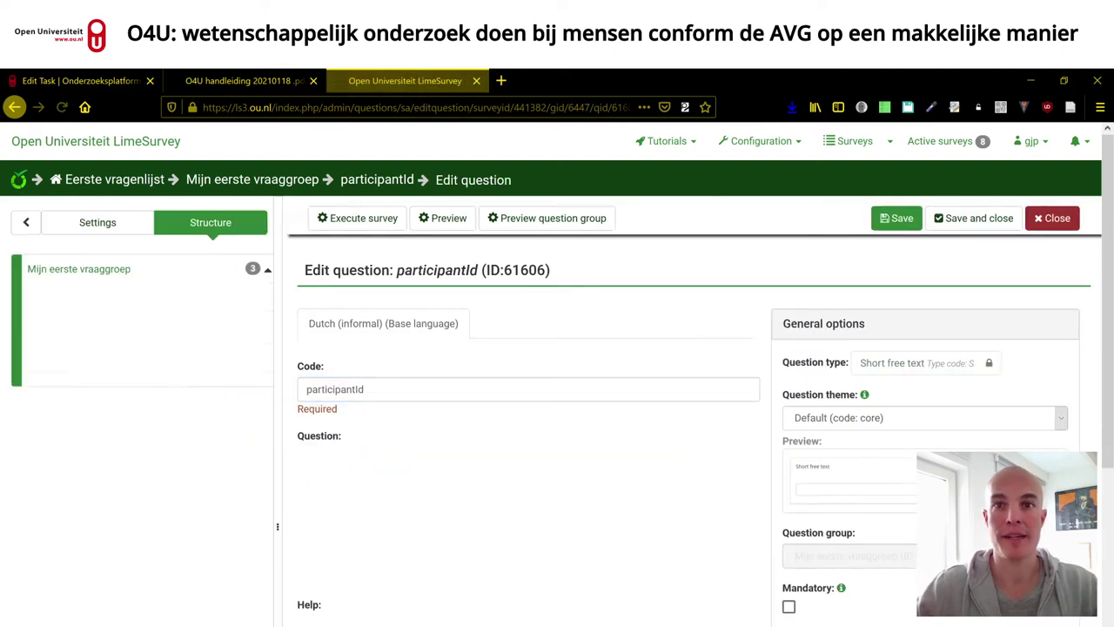
scroll(761, 498, "down", 5)
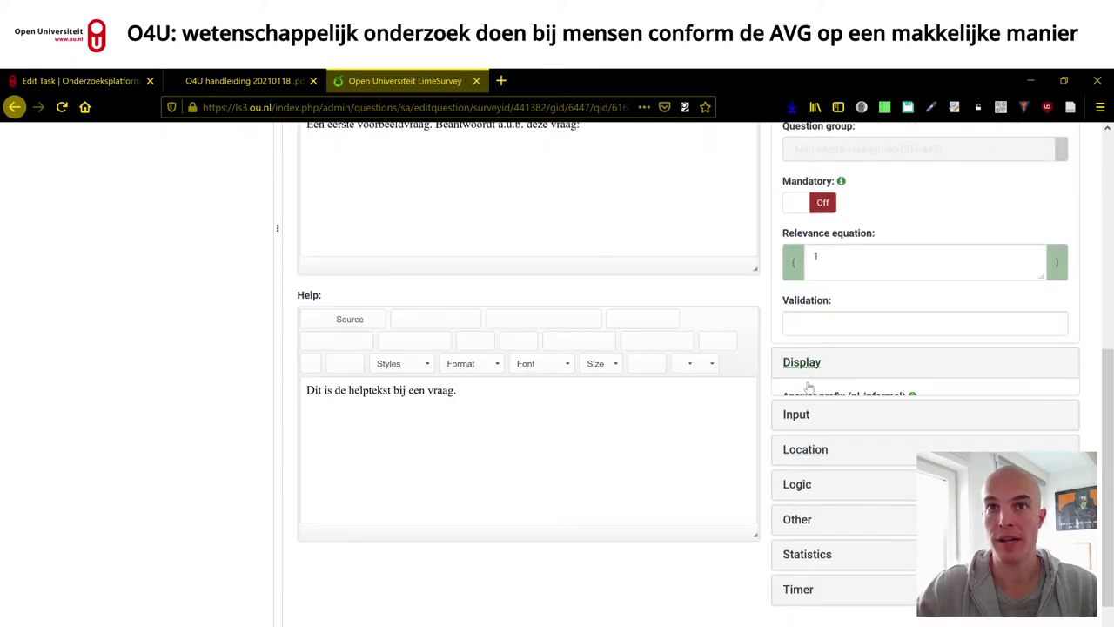
left_click(801, 381)
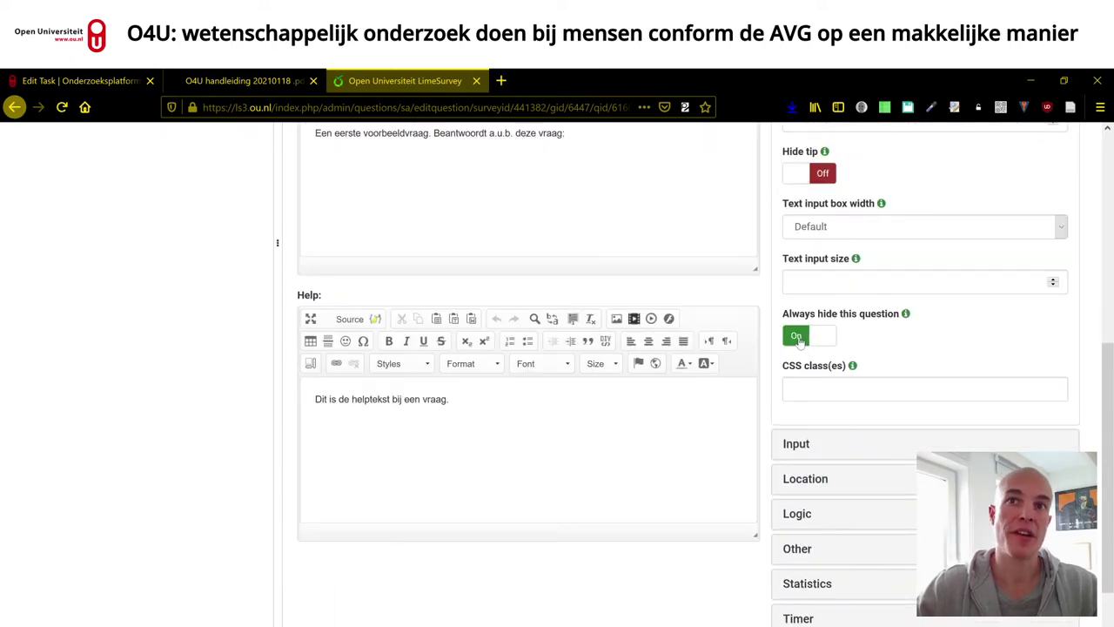
scroll(764, 319, "up", 4)
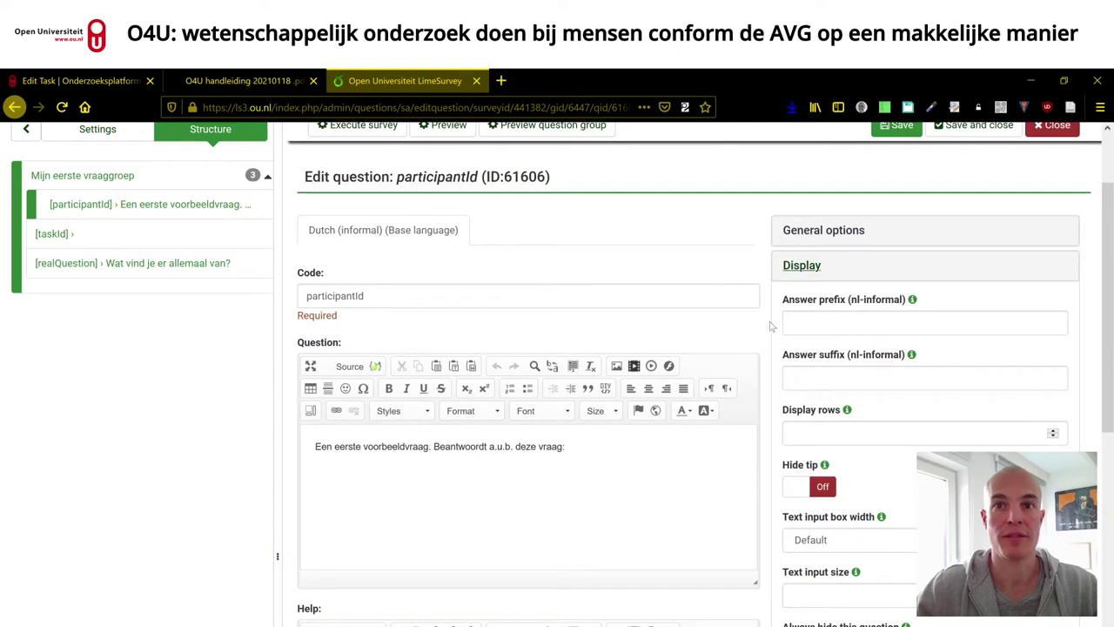
left_click(845, 231)
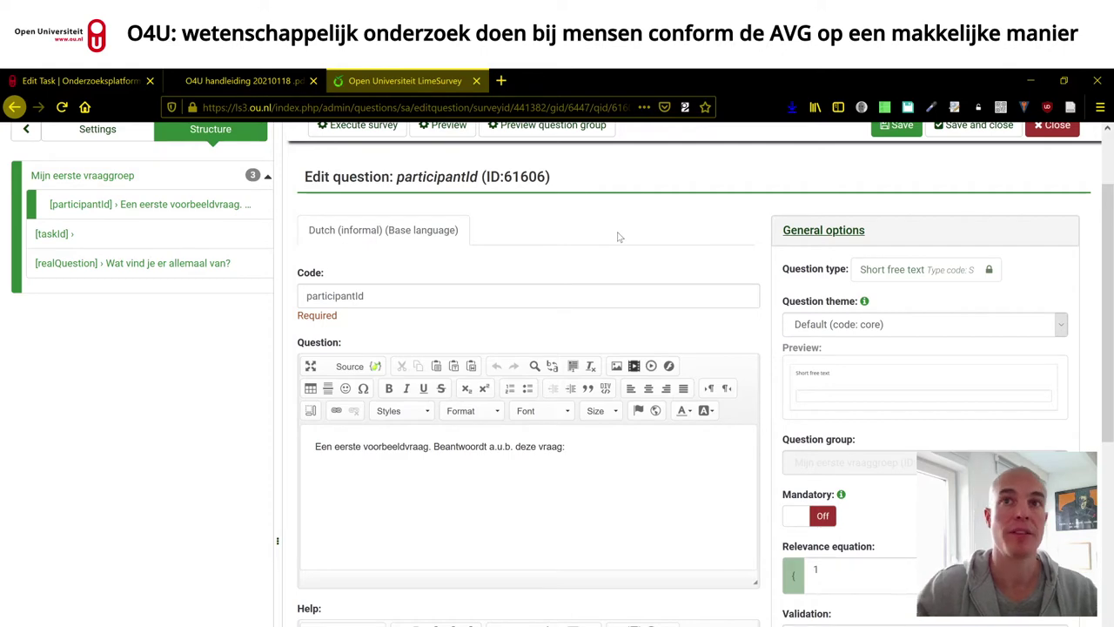
Step: View the realQuestion summary and open the survey's panel integration settings
left_click(122, 266)
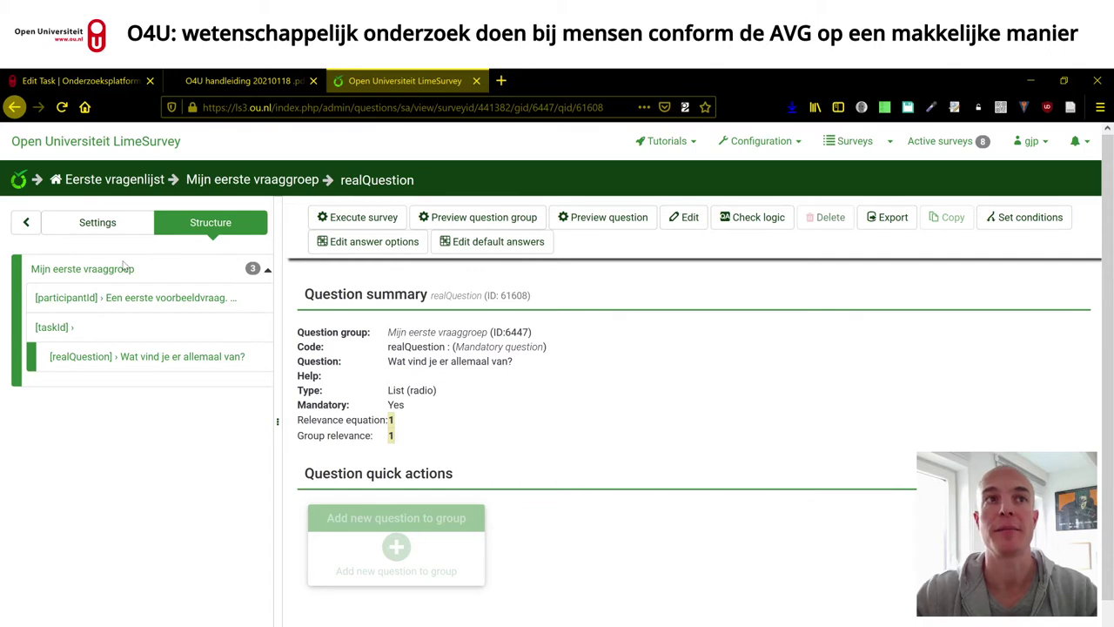
left_click(94, 228)
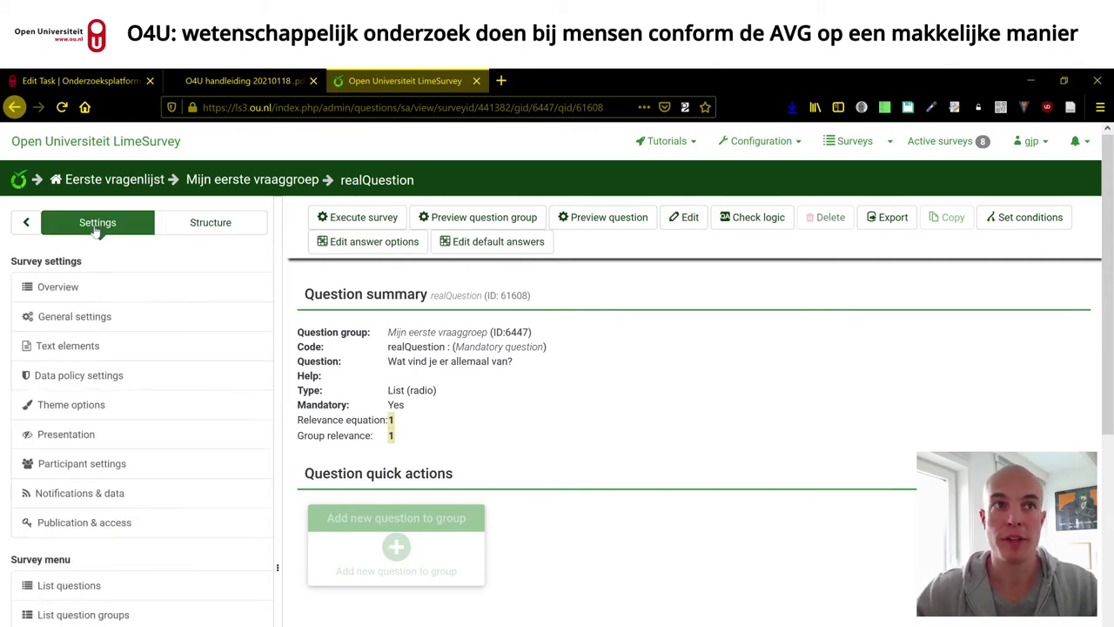
scroll(143, 468, "down", 4)
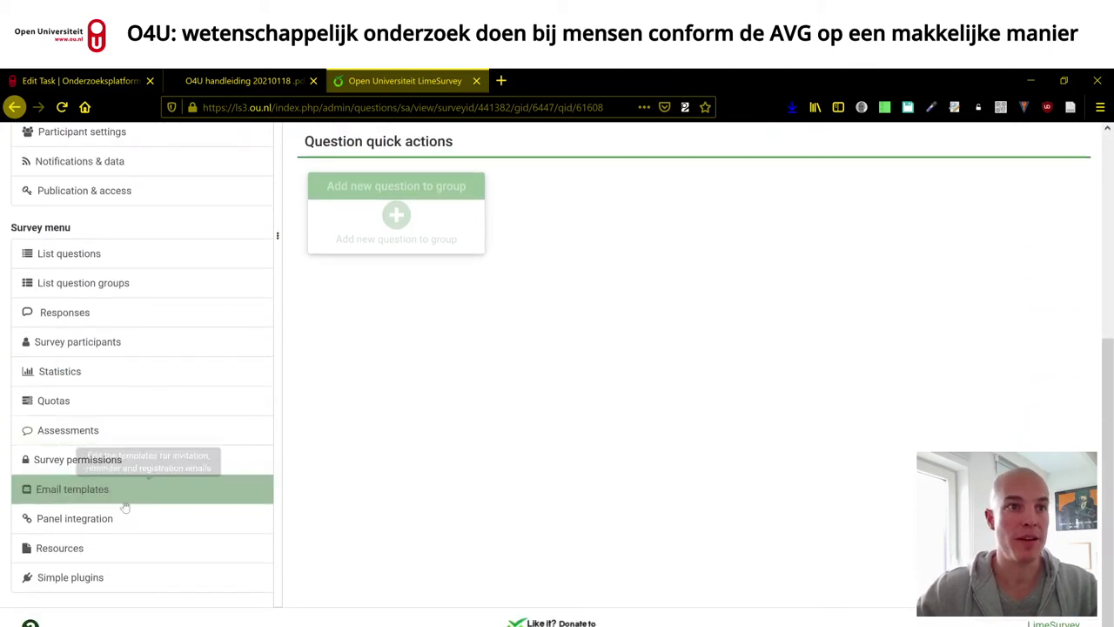
left_click(78, 524)
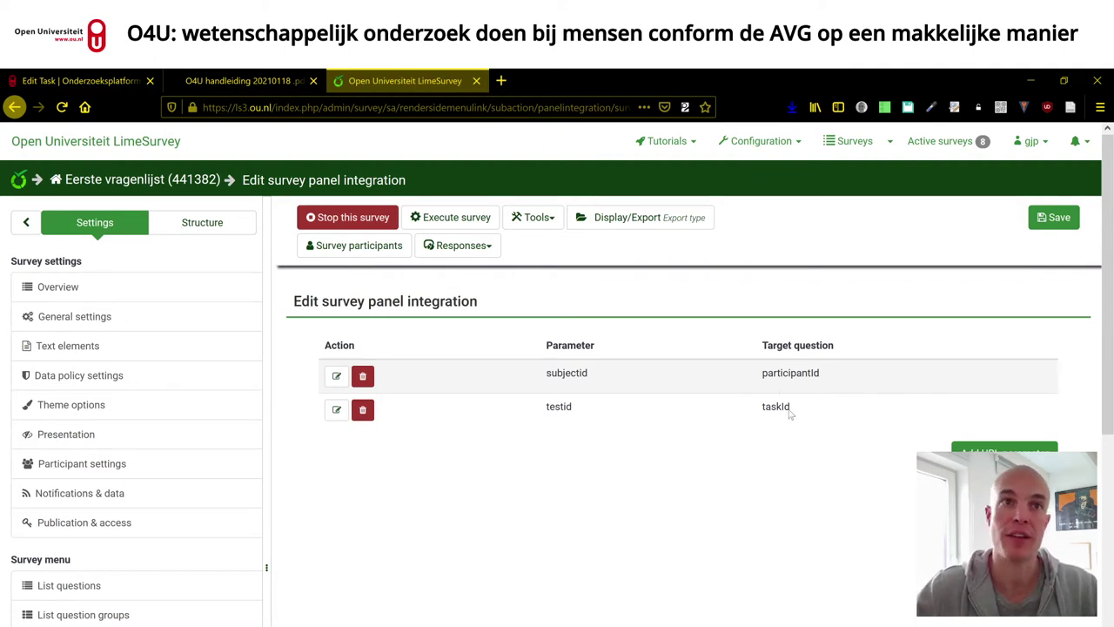
Step: Inspect the target question options of the subjectid URL parameter and close its editor without saving
left_click(337, 378)
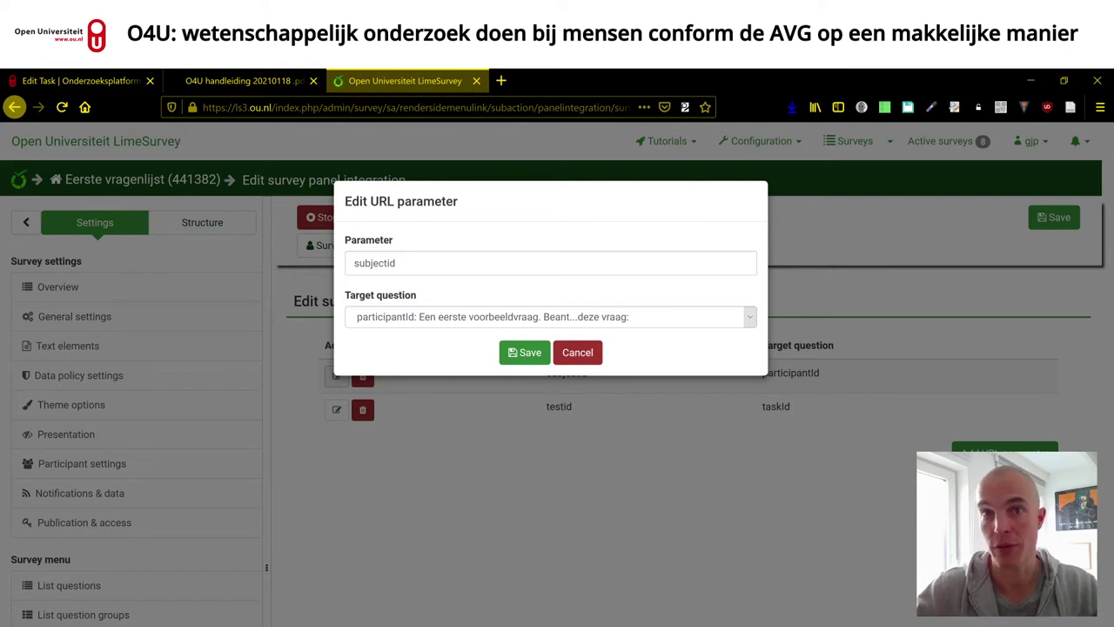
left_click(447, 317)
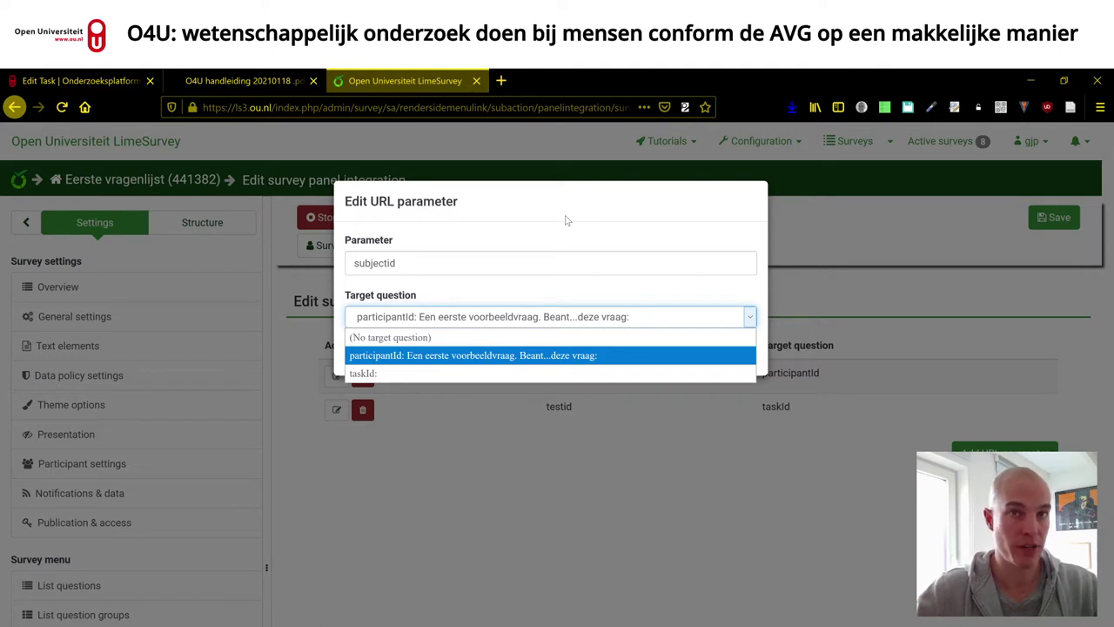
left_click(548, 357)
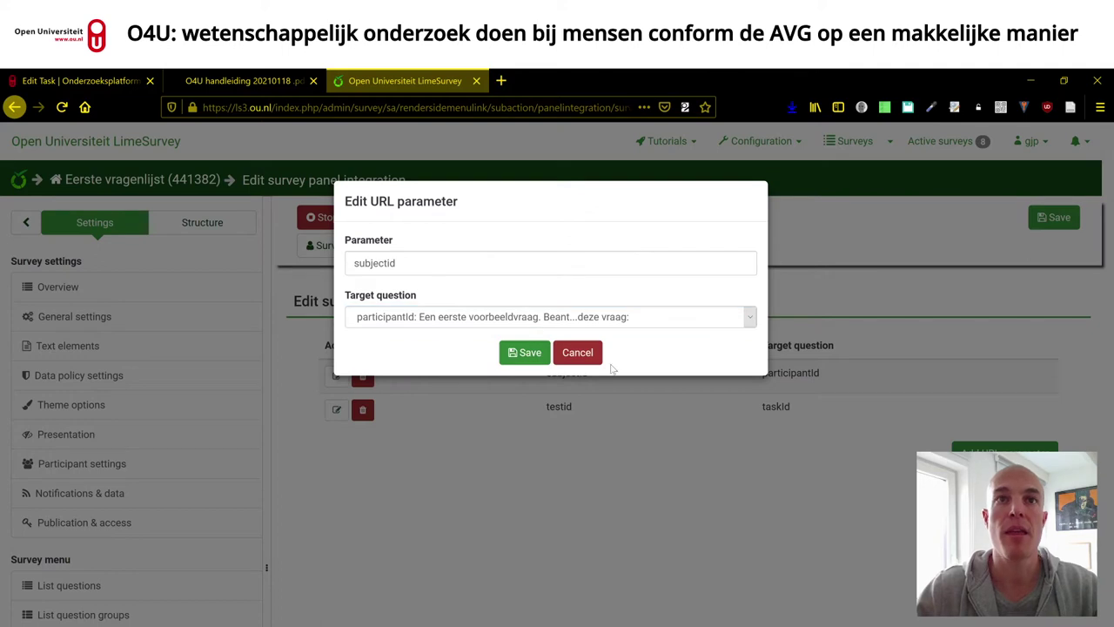
left_click(578, 352)
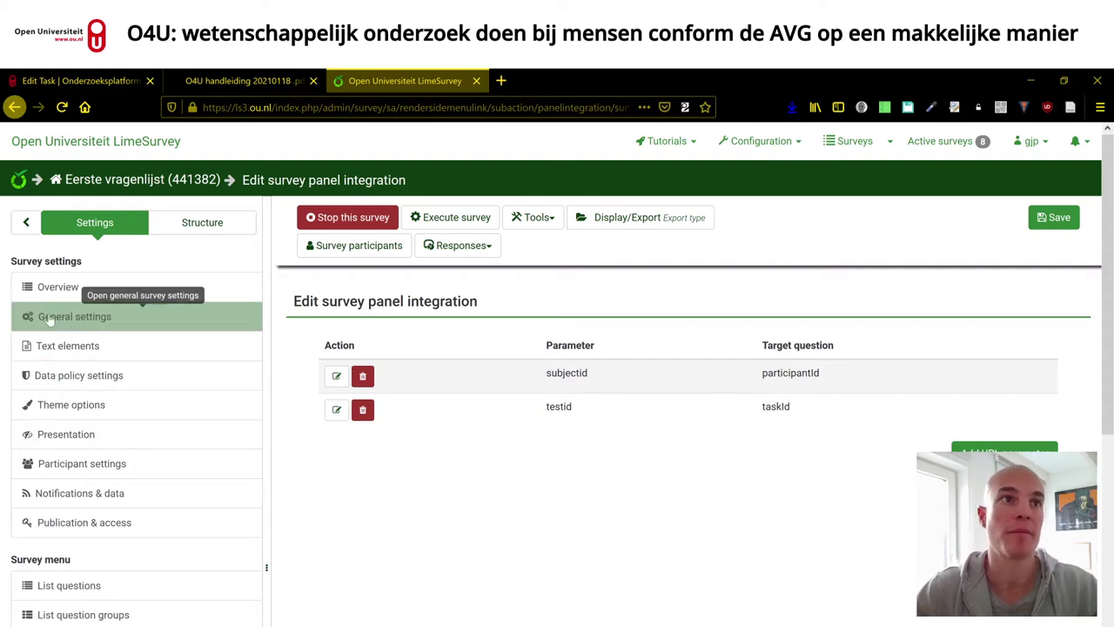
Step: Open the survey's text elements and check the End URL
left_click(79, 347)
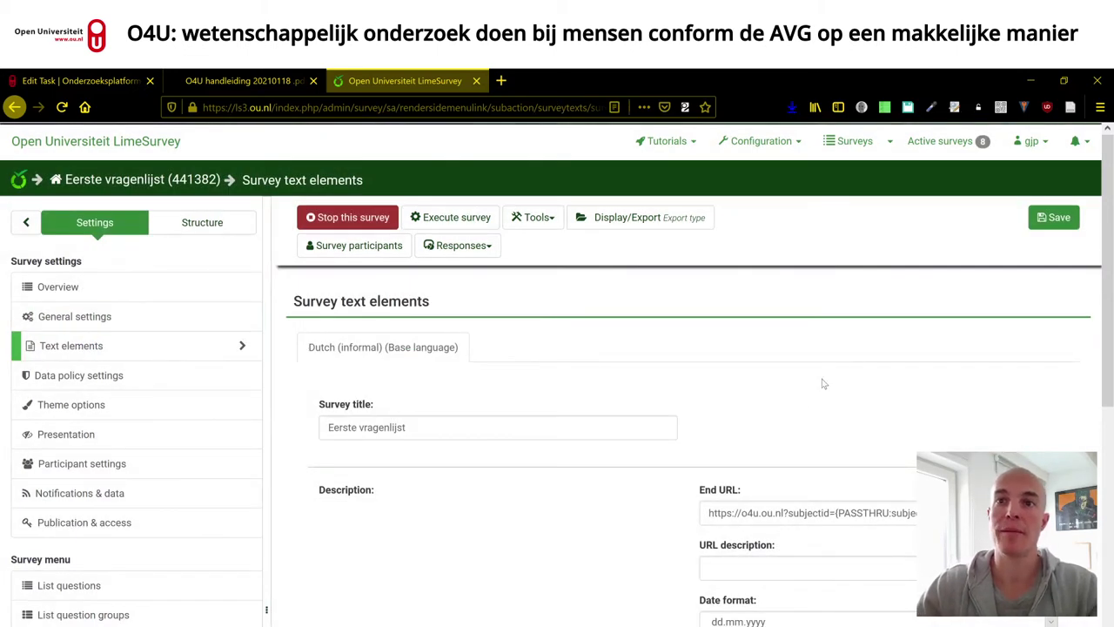
scroll(820, 383, "down", 2)
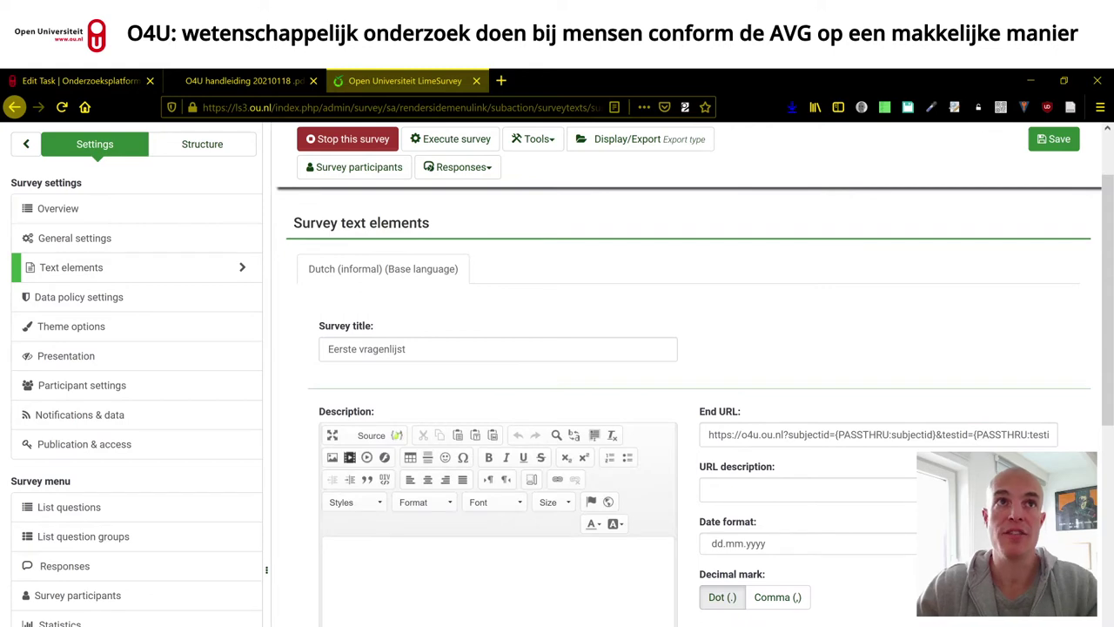
Step: Switch to the O4U manual PDF and find the LimeSurvey instructions on pages 9 and 10 about URL parameters and the End URL
left_click(242, 79)
scroll(550, 383, "down", 3)
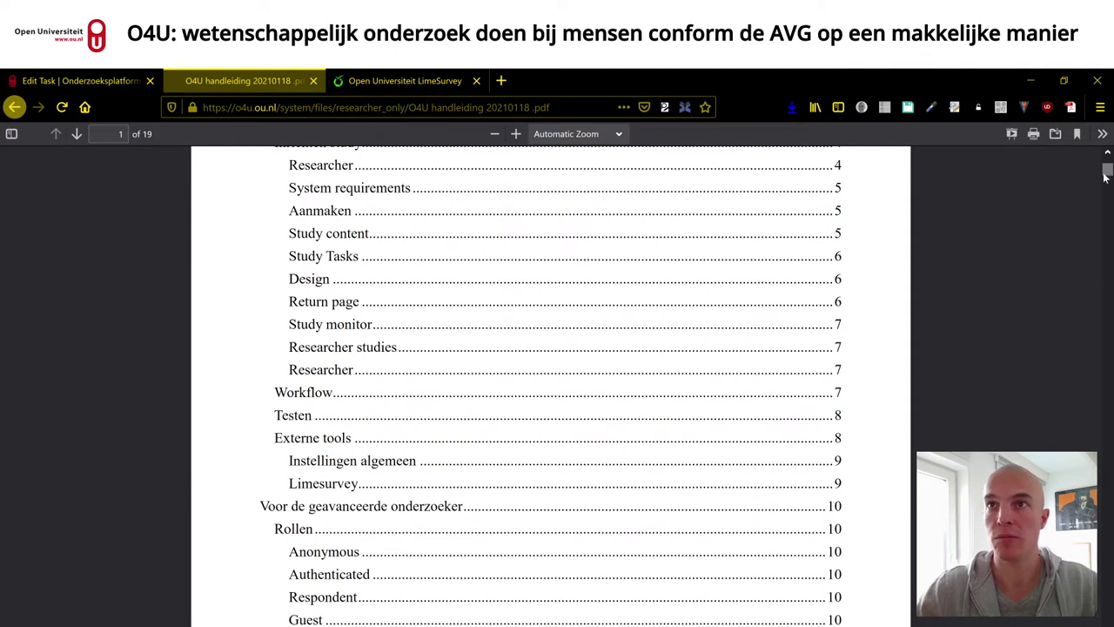
left_click_drag(1107, 174, 1106, 387)
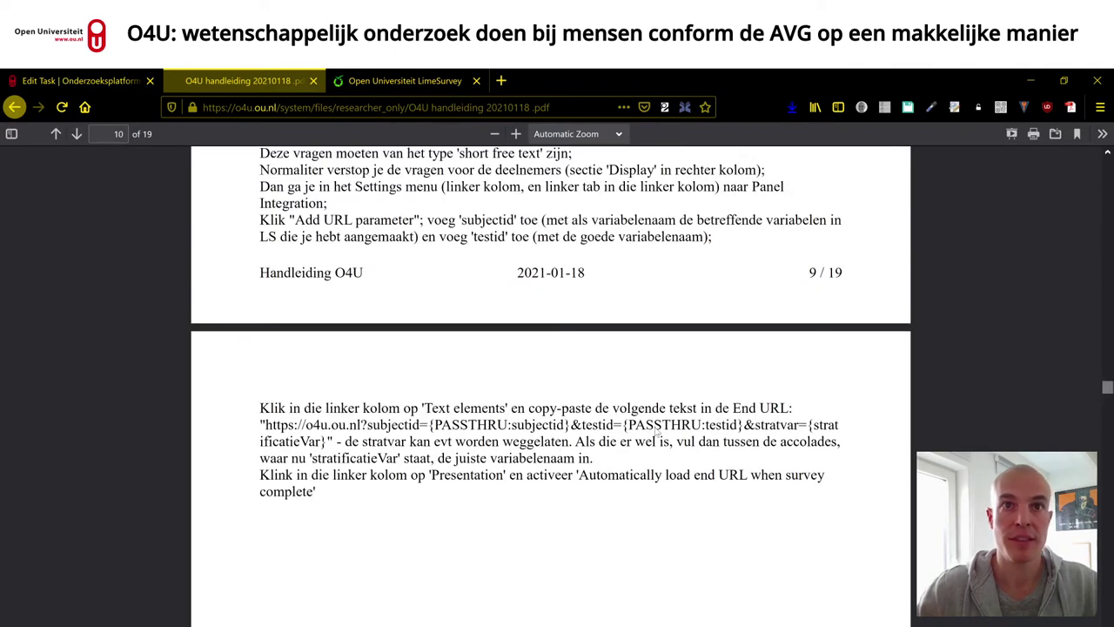
scroll(1105, 388, "up", 1)
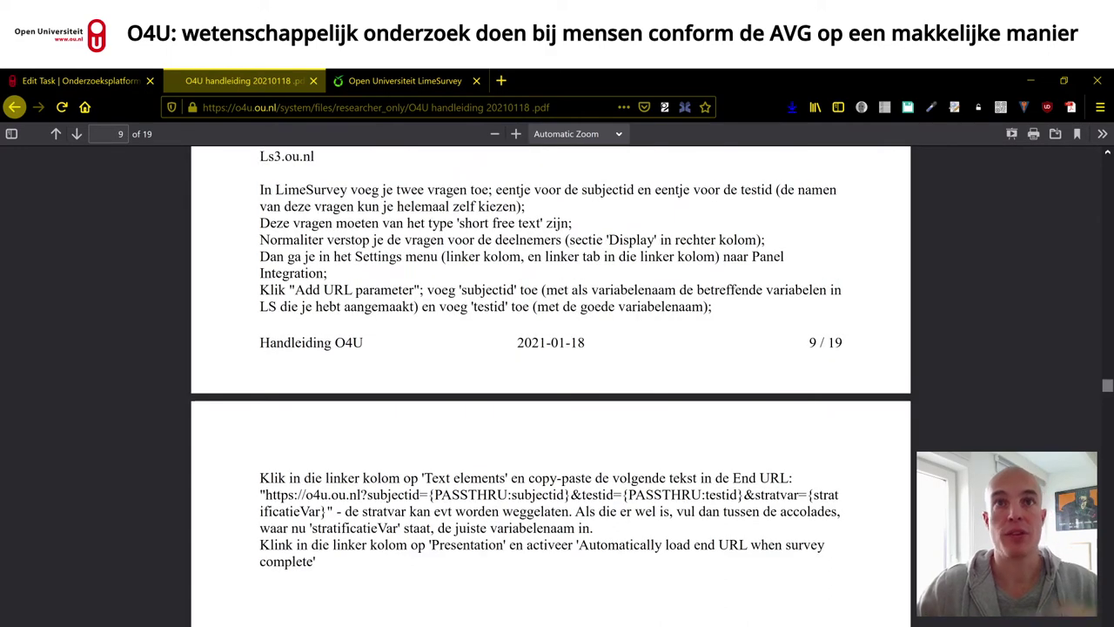
Step: Compare the End URL template in the manual with the complete End URL in the LimeSurvey survey's text elements
left_click_drag(265, 494, 323, 511)
left_click(404, 507)
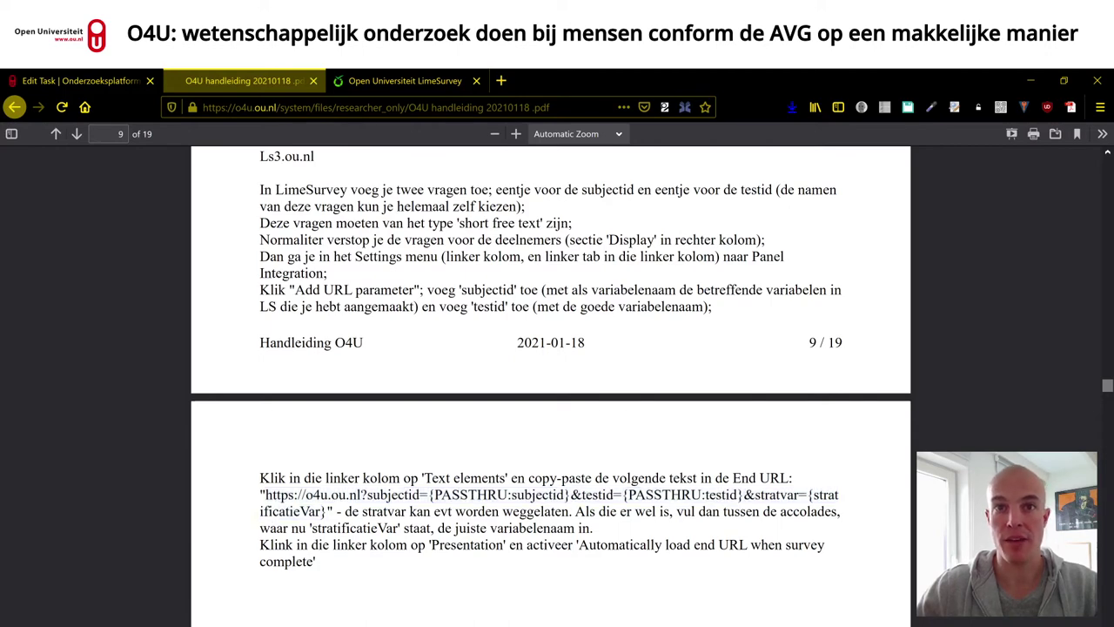
left_click(404, 80)
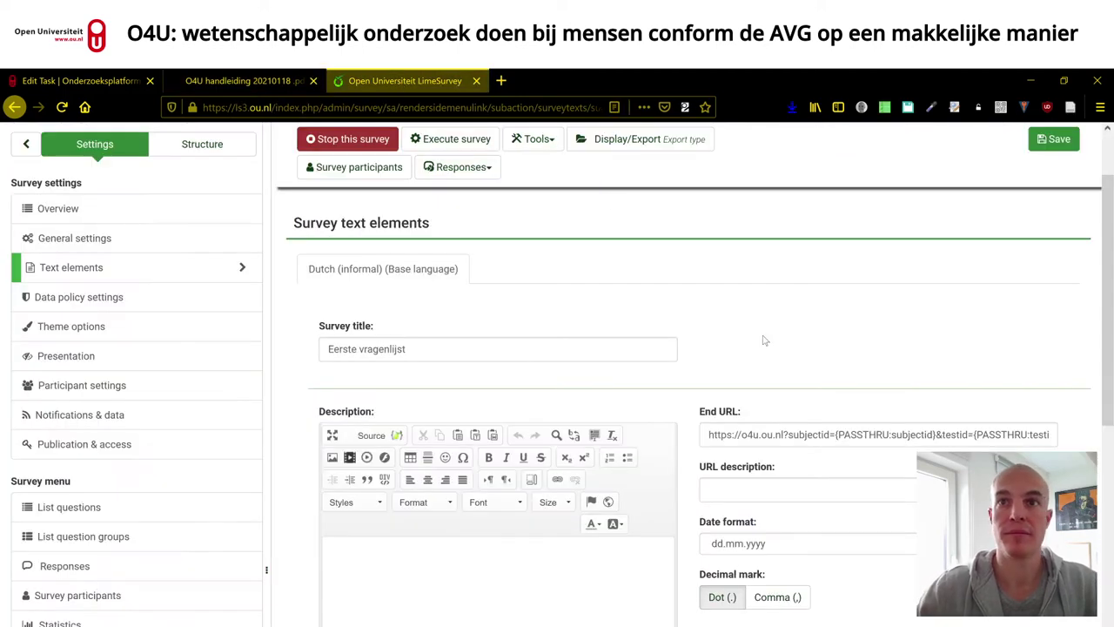
left_click(875, 434)
key("End")
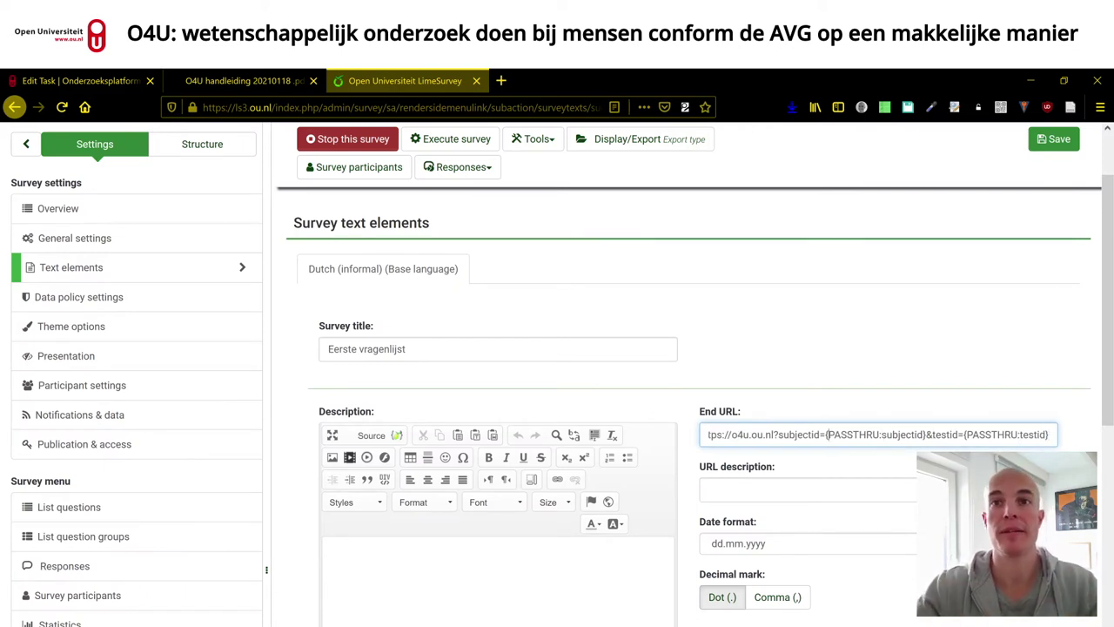
key("shift+Left")
key("shift+Left")
key("shift+Left")
key("shift+Left")
key("shift+Left")
key("shift+Left")
key("shift+Left")
key("shift+Left")
key("shift+Left")
key("shift+Left")
key("shift+Left")
key("shift+Left")
key("shift+Left")
key("shift+Left")
key("shift+Left")
key("shift+Left")
key("shift+Left")
key("shift+Left")
key("shift+Left")
key("shift+Left")
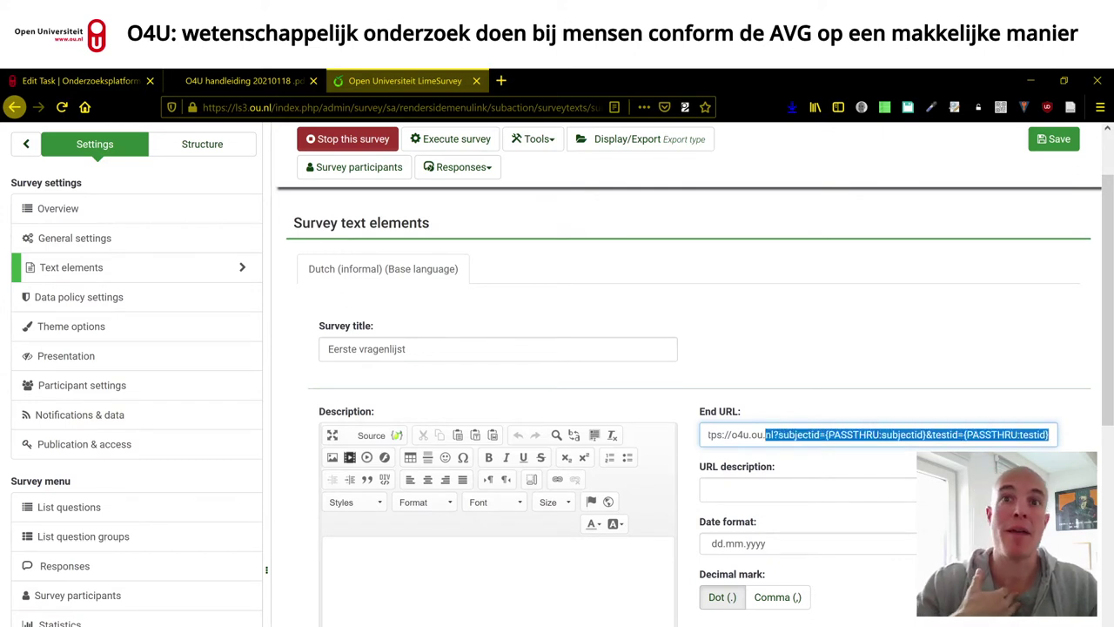
key("Home")
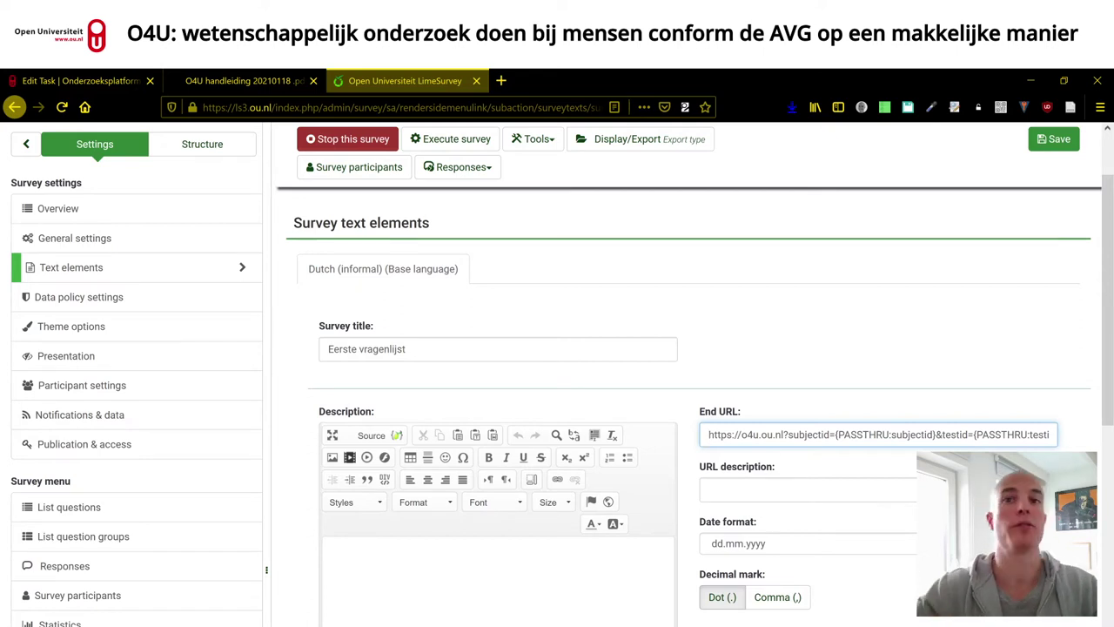
Step: Check the "Automatically load end URL when survey complete" option in the survey's presentation settings
left_click(87, 357)
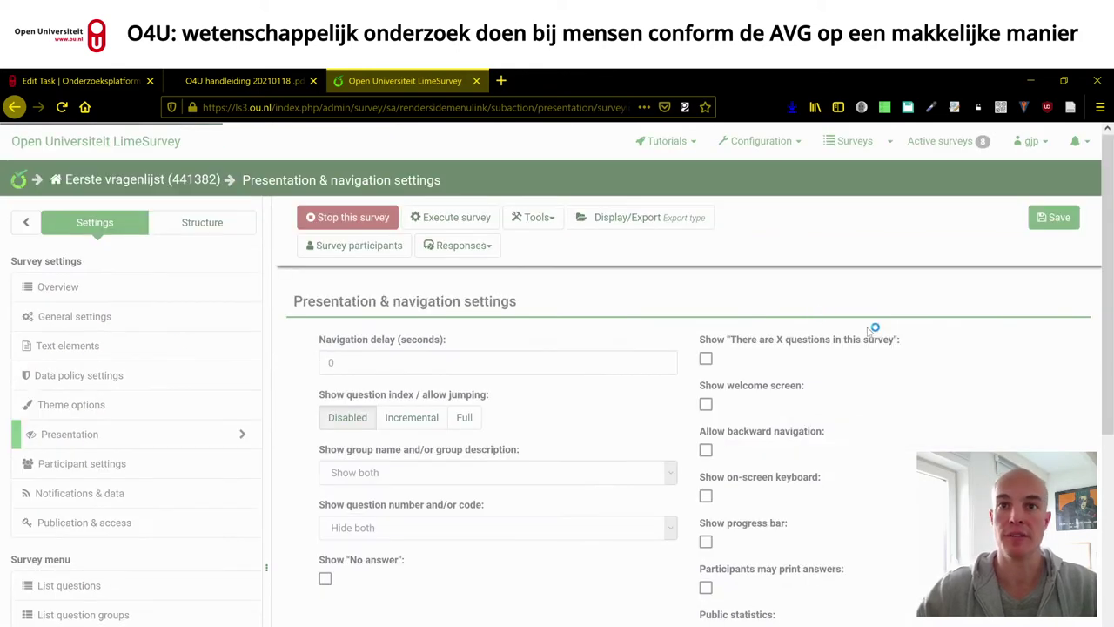
scroll(937, 392, "down", 4)
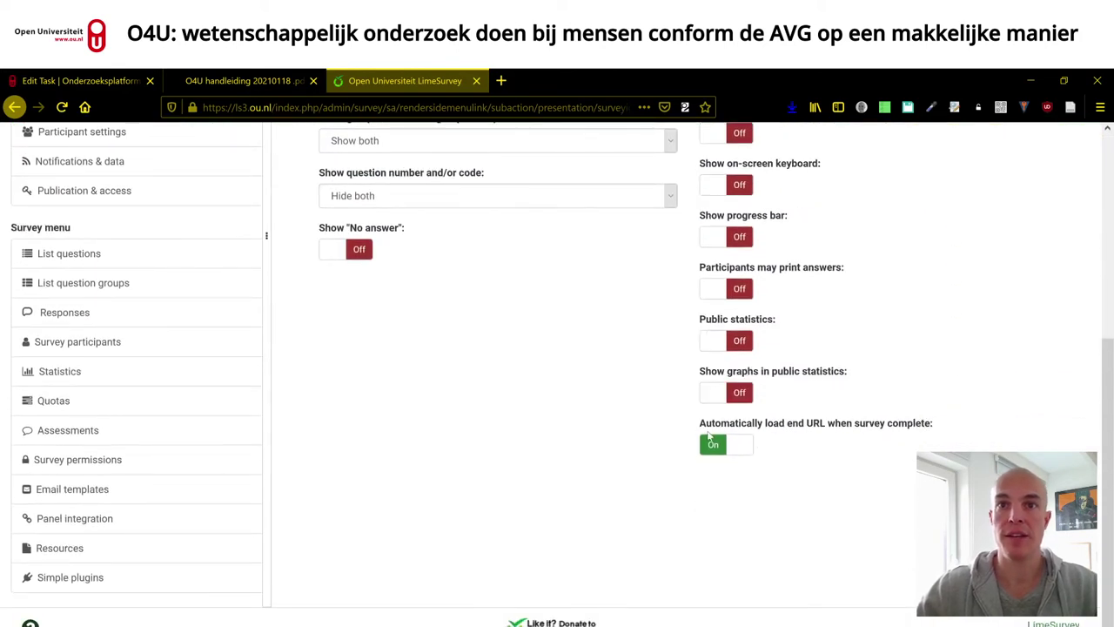
left_click_drag(702, 425, 940, 427)
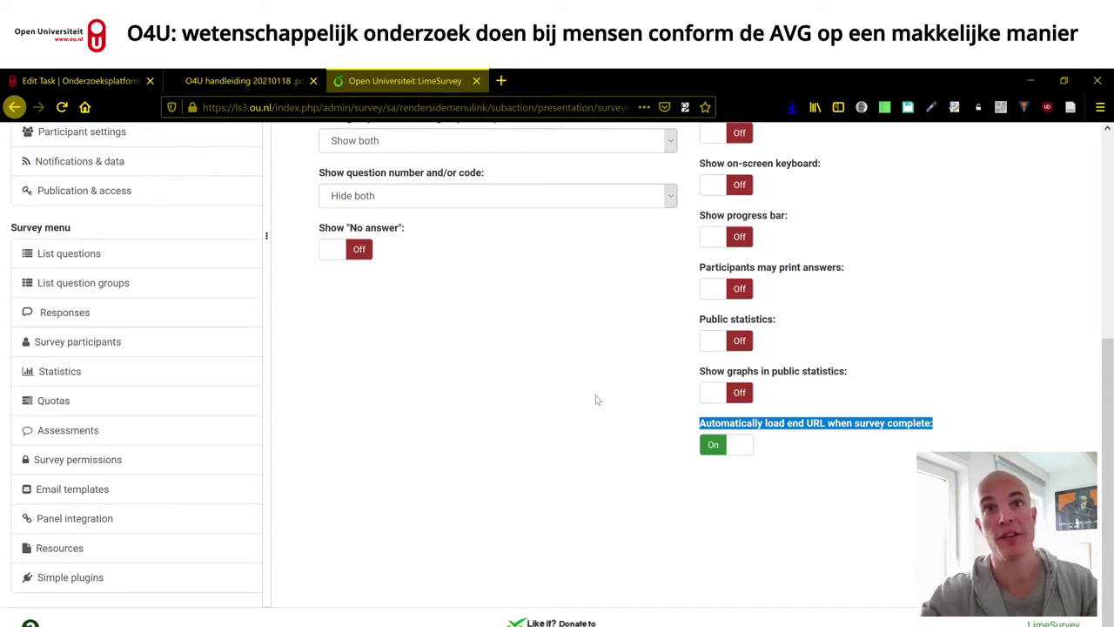
left_click(594, 380)
scroll(529, 467, "up", 4)
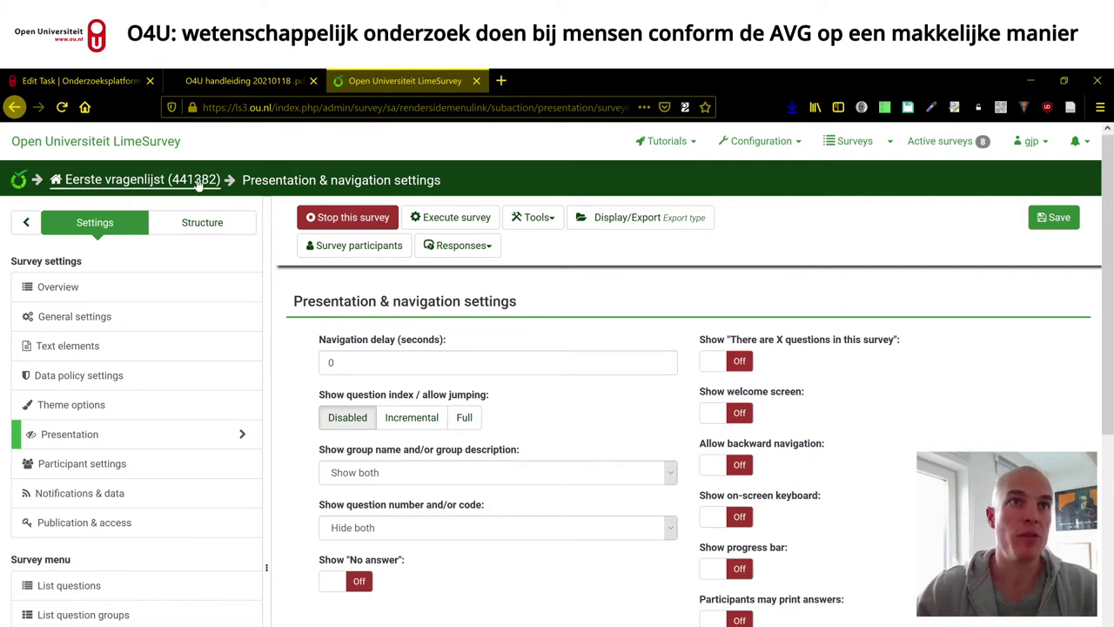
Step: Copy the survey ID 441382 from the Eerste vragenlijst overview into the O4U task's Task id and save the task
left_click(63, 282)
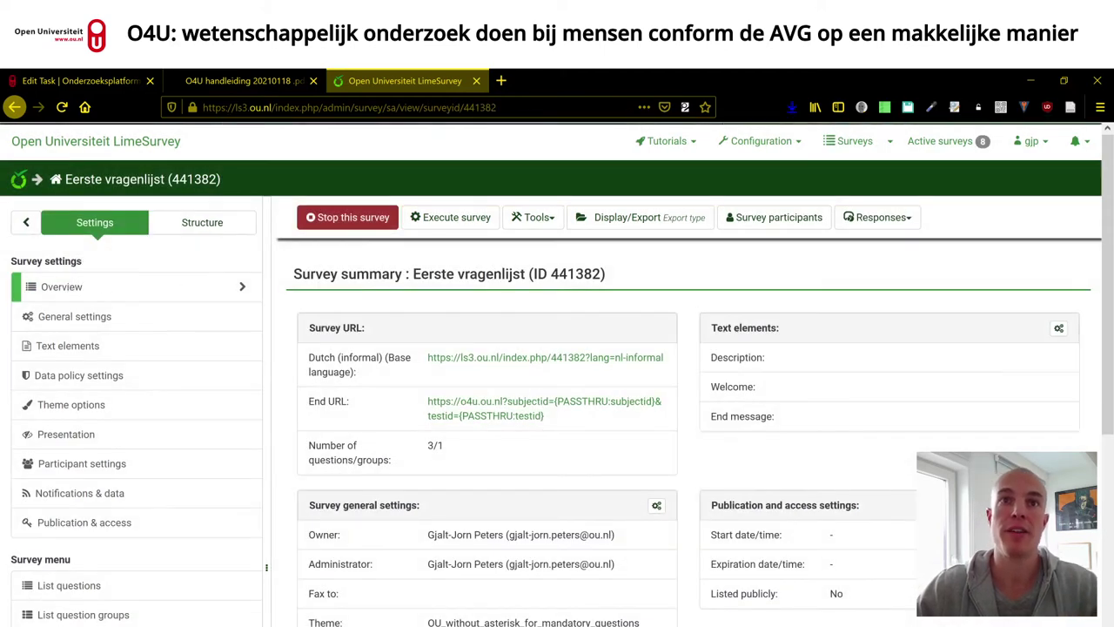
double_click(574, 273)
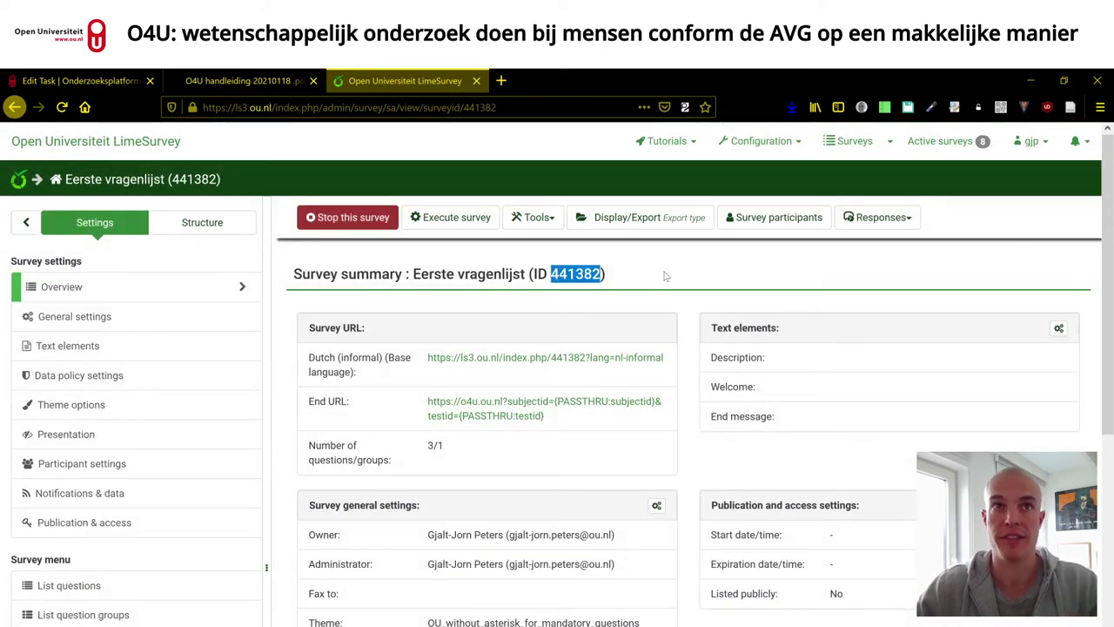
right_click(574, 275)
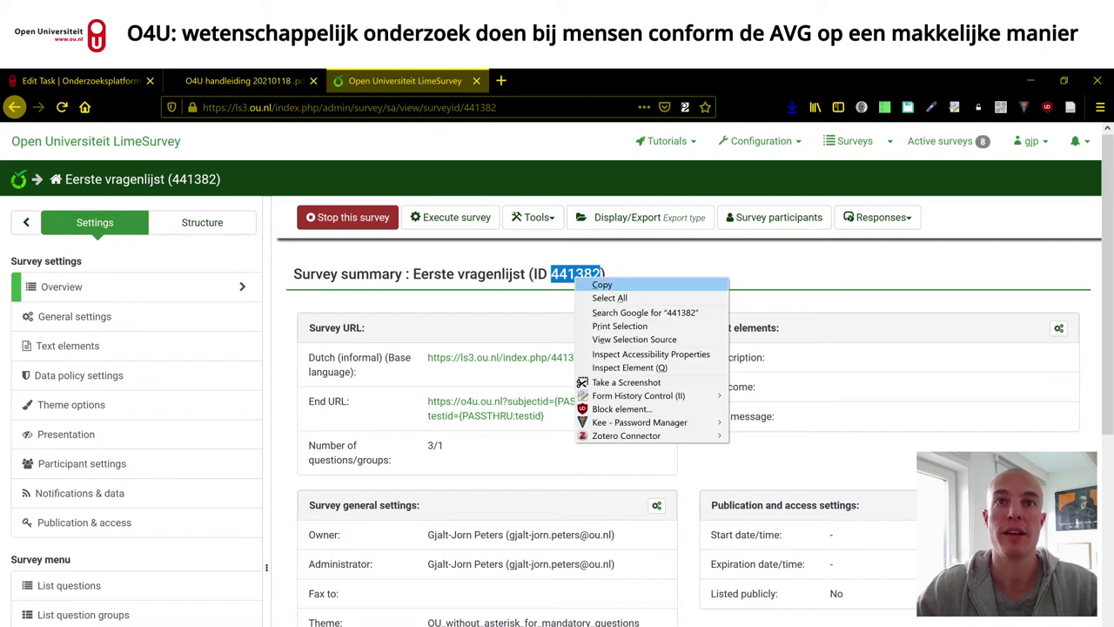
left_click(602, 284)
left_click(79, 80)
left_click(100, 401)
key("ctrl+v")
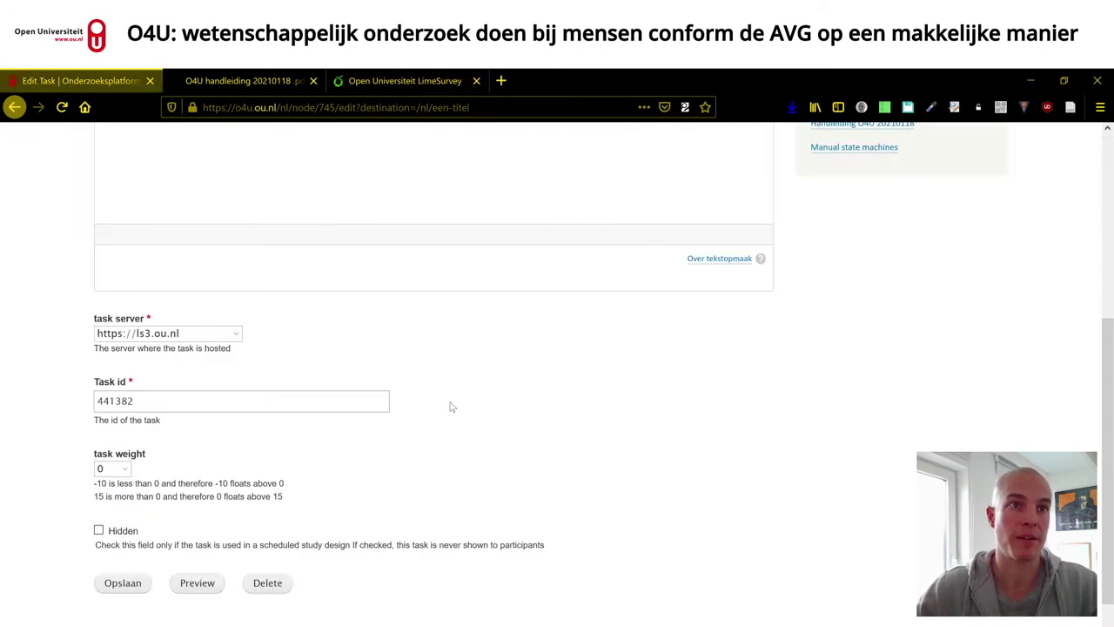
left_click(123, 583)
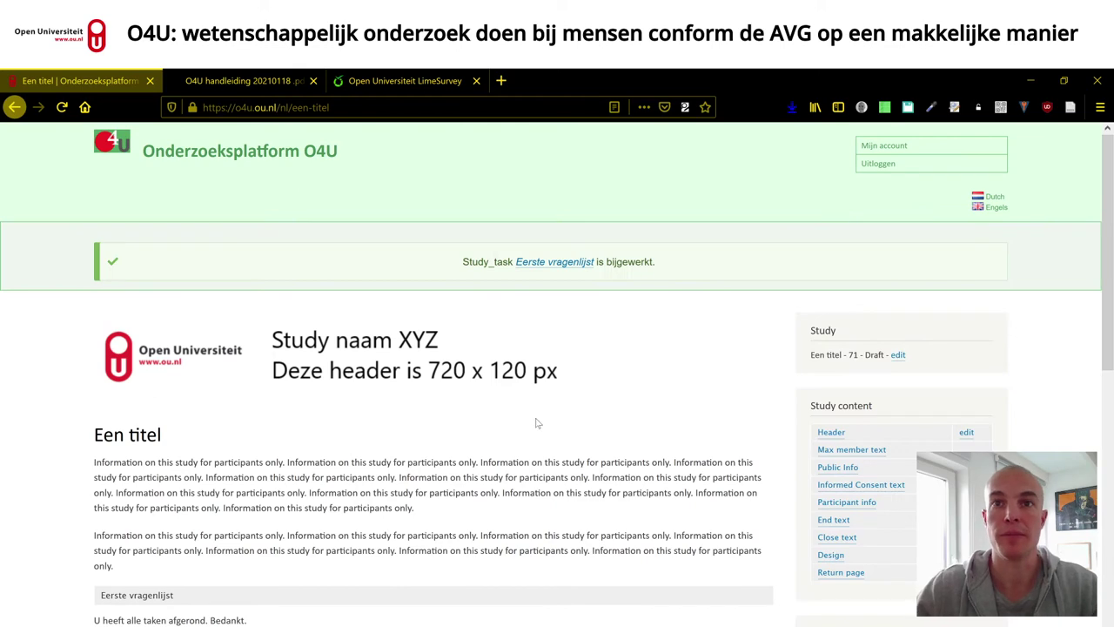
scroll(666, 410, "down", 3)
left_click(827, 526)
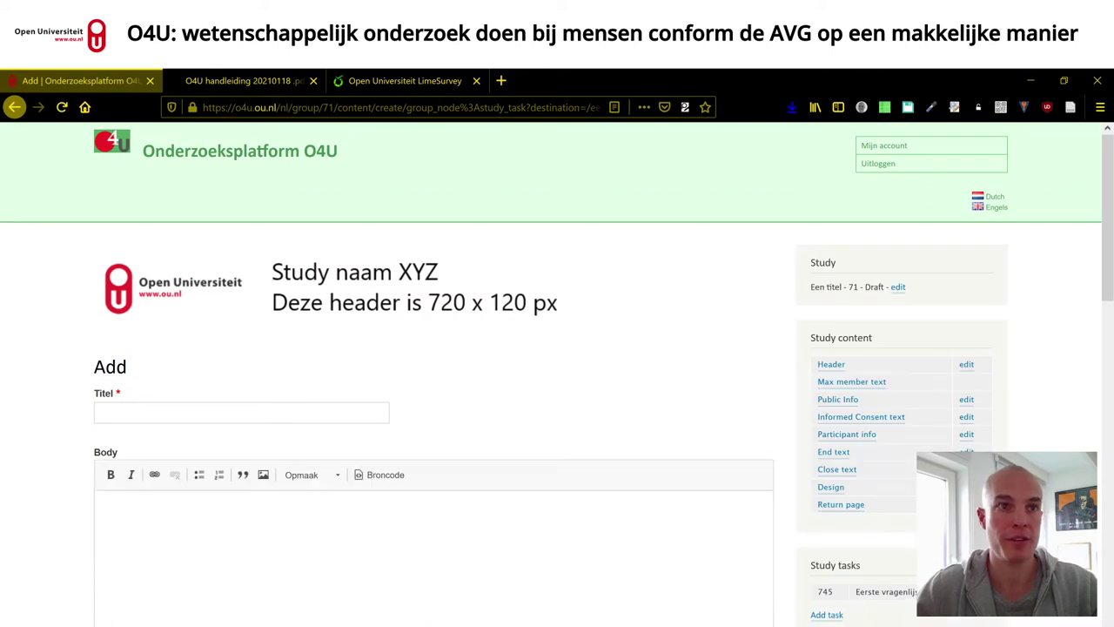
left_click(241, 412)
type("T")
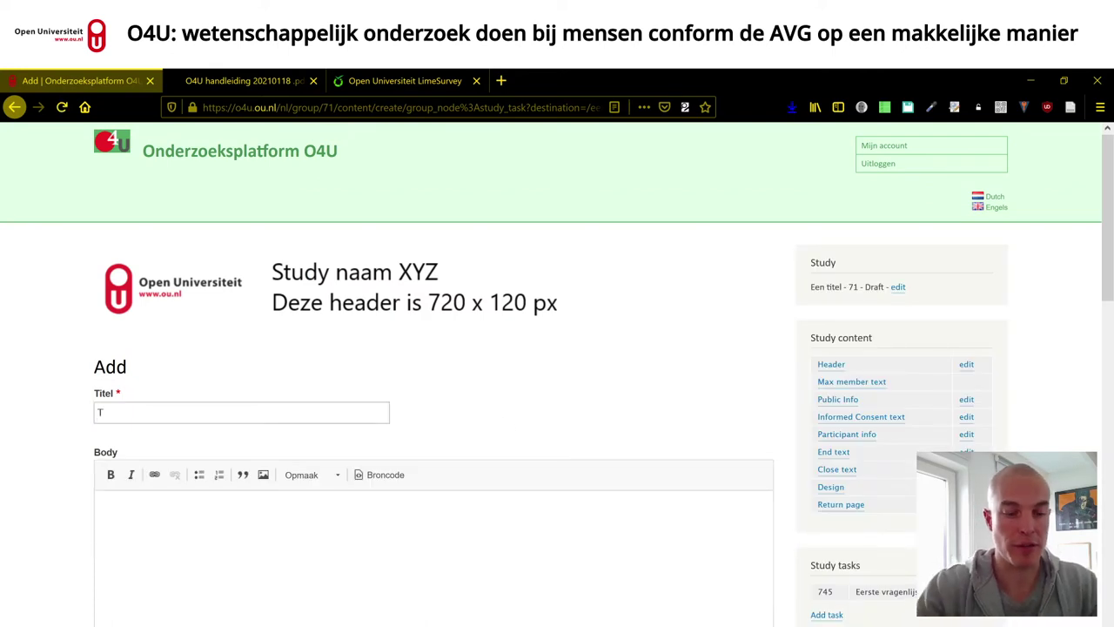
type("weede vragenlijst")
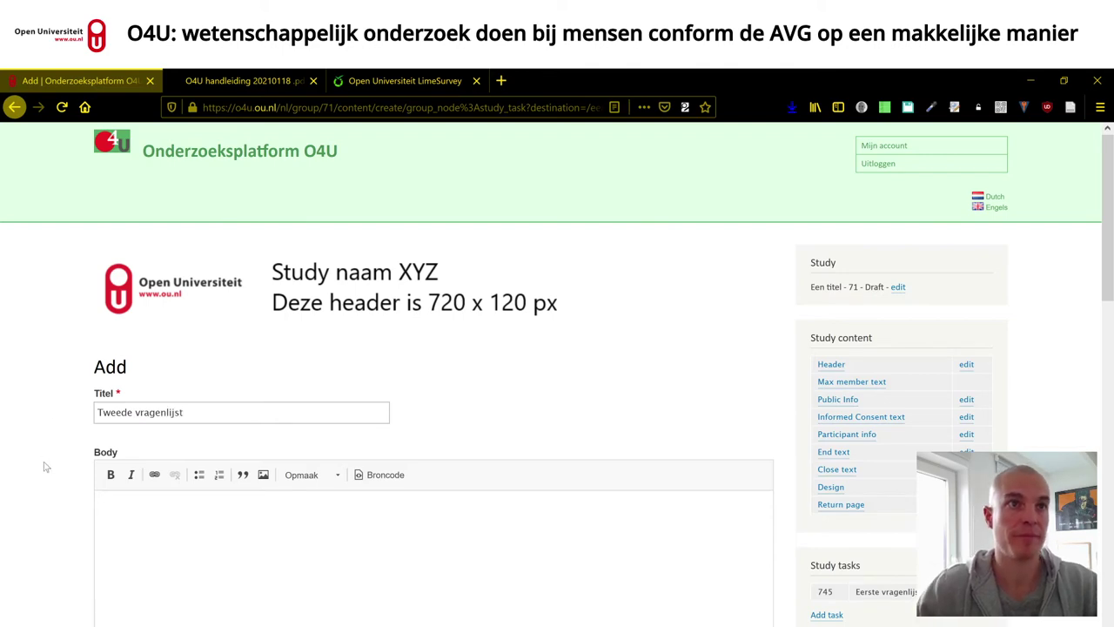
scroll(46, 467, "down", 5)
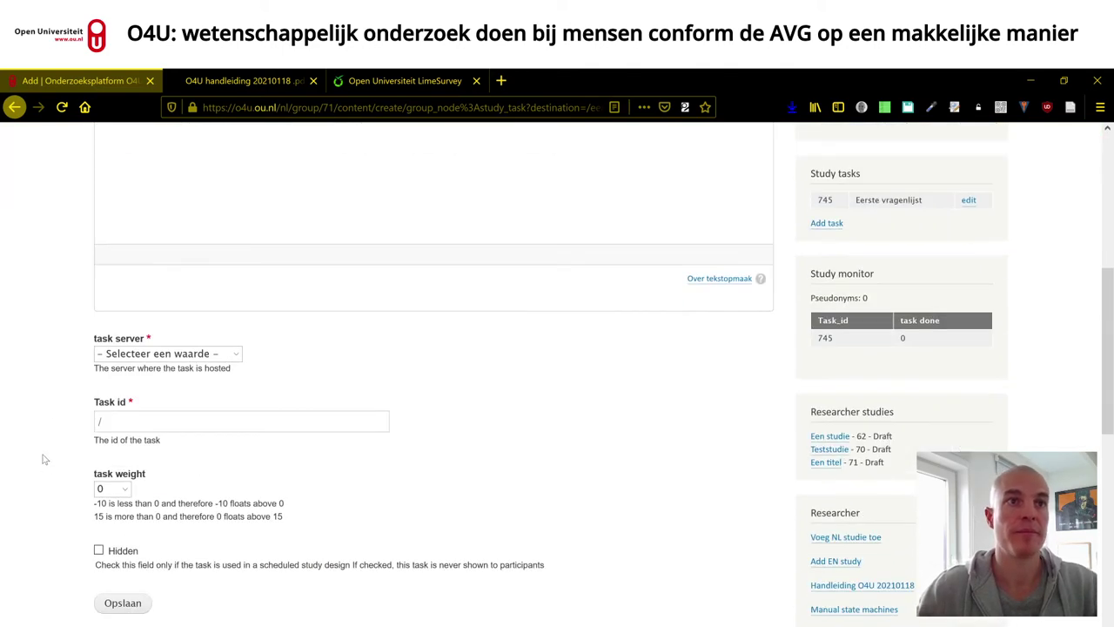
left_click(224, 354)
left_click(188, 394)
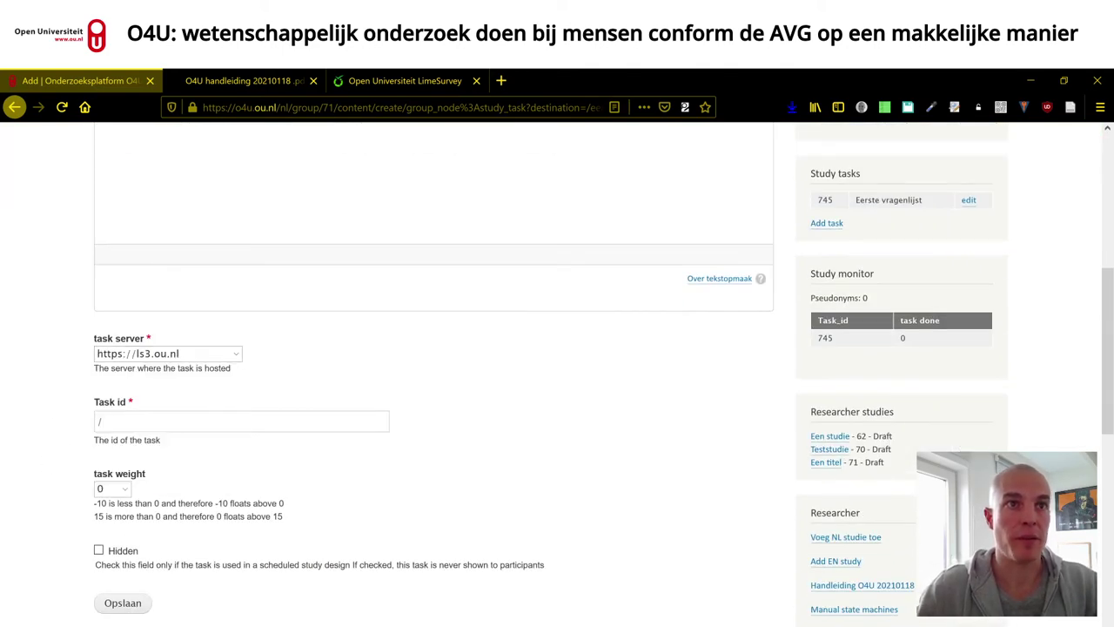
Step: Copy the ID 77838 of the Tweede vragenlijst survey in LimeSurvey into the new O4U task's Task id
left_click(381, 80)
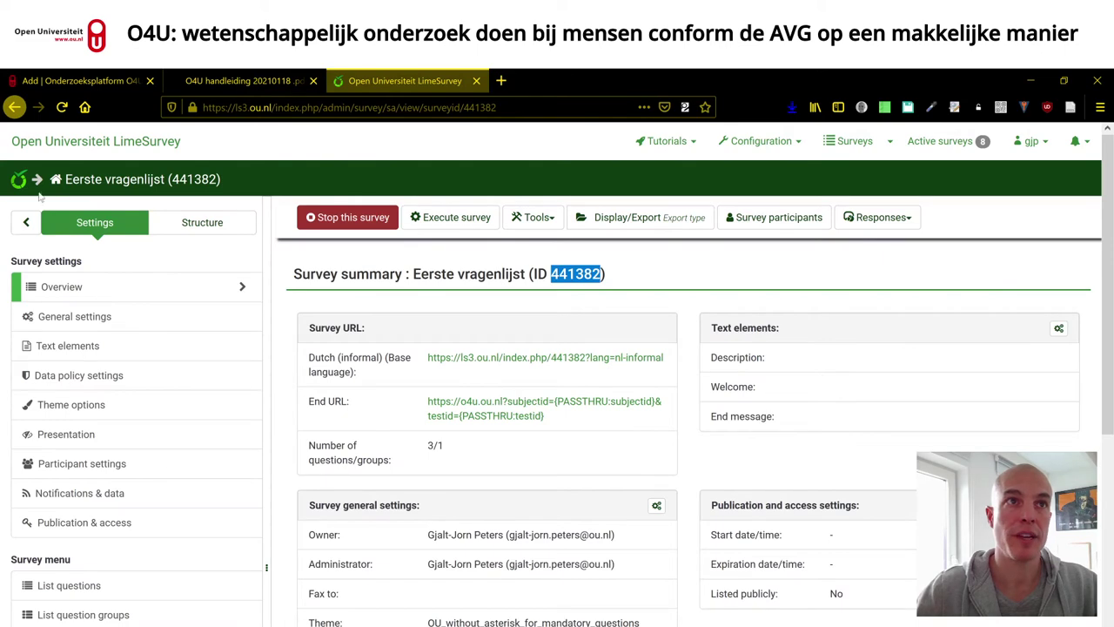
left_click(18, 185)
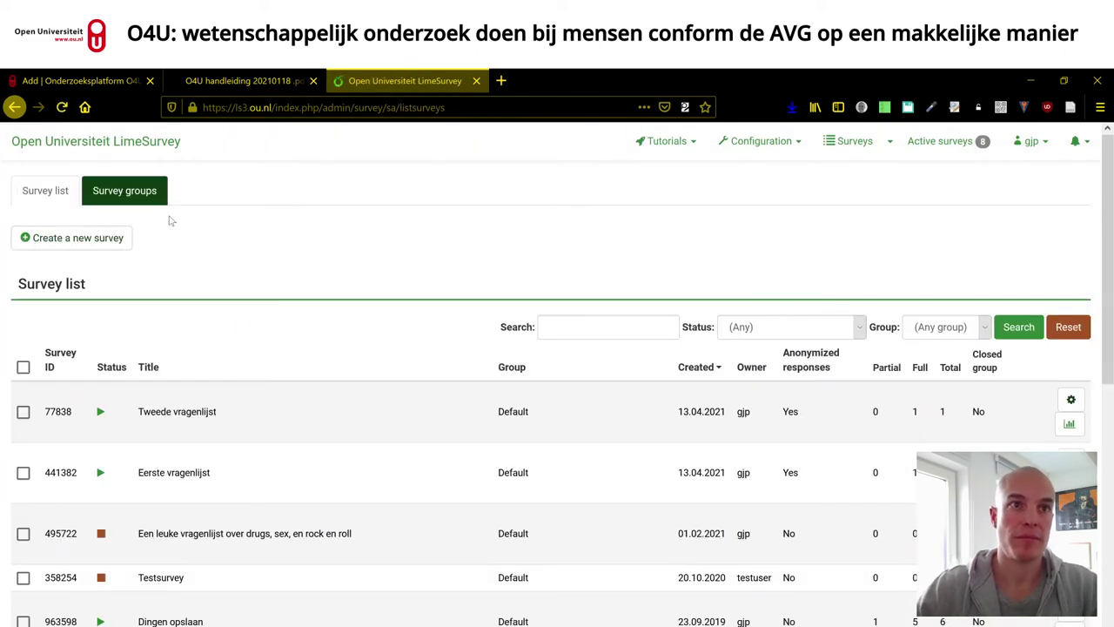
left_click(194, 415)
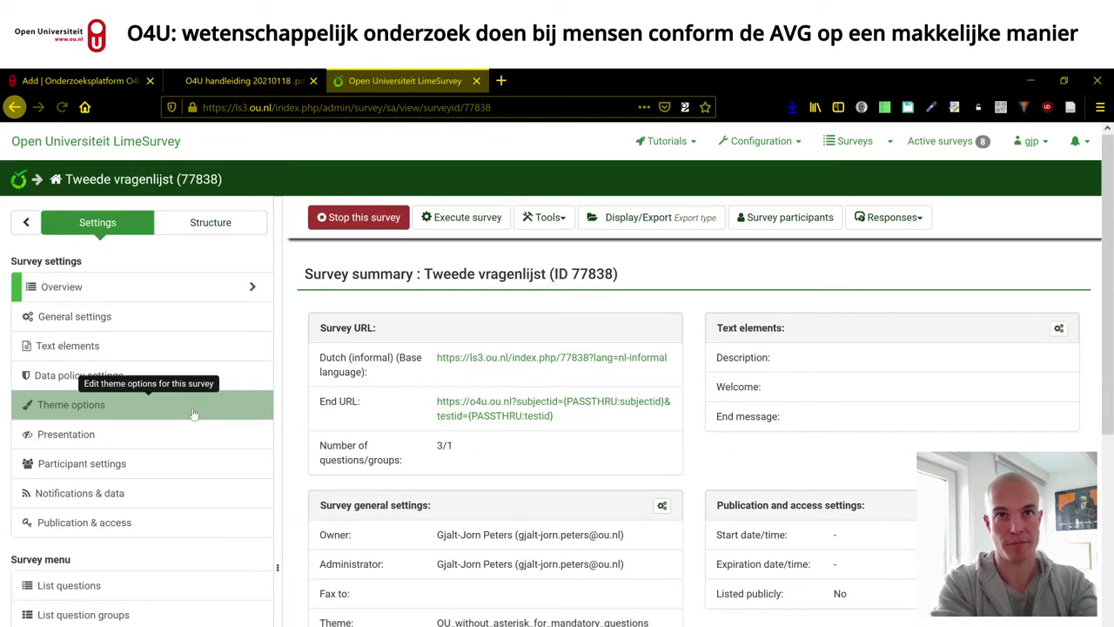
double_click(591, 273)
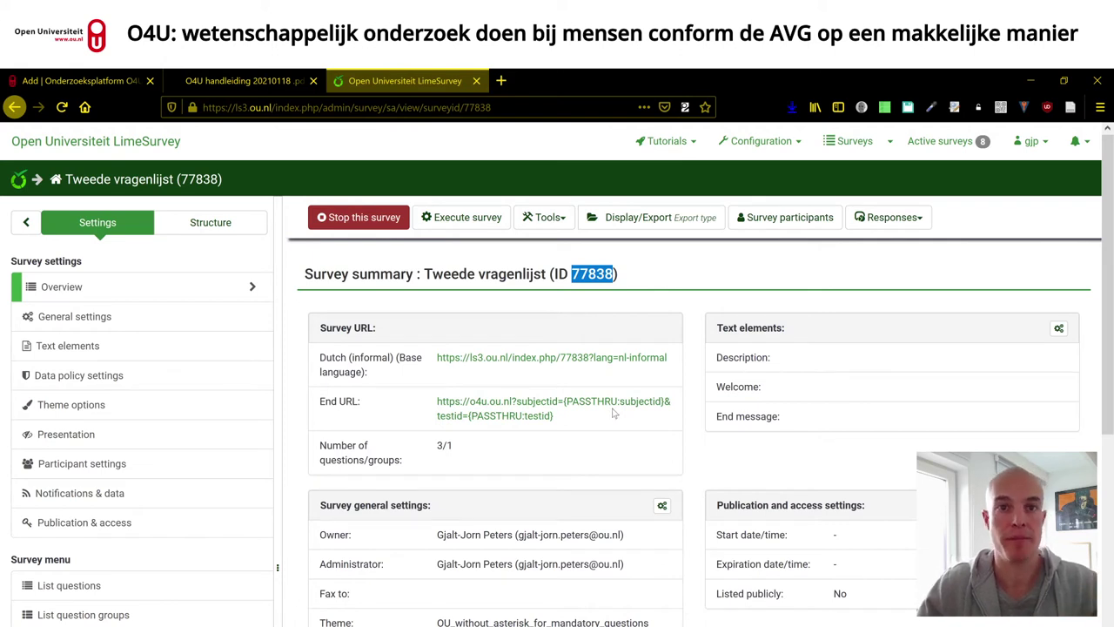
left_click(101, 81)
left_click(174, 425)
key("ctrl+v")
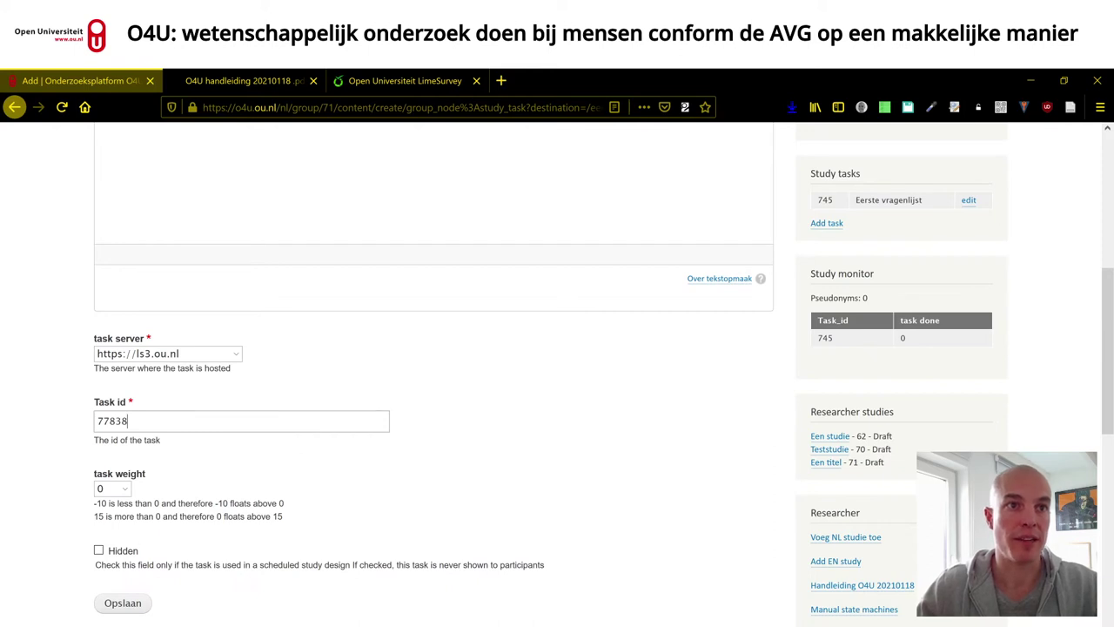
Step: Set the new task's weight to 10 and save the task
left_click(111, 488)
scroll(130, 298, "down", 1)
scroll(141, 379, "down", 2)
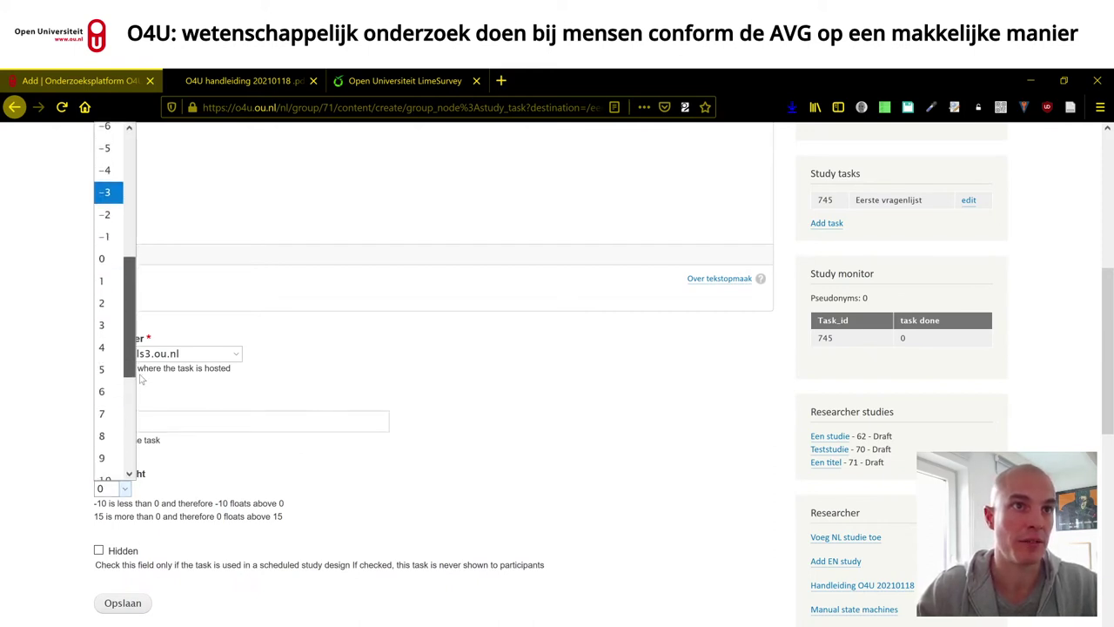
scroll(109, 392, "down", 2)
left_click(109, 410)
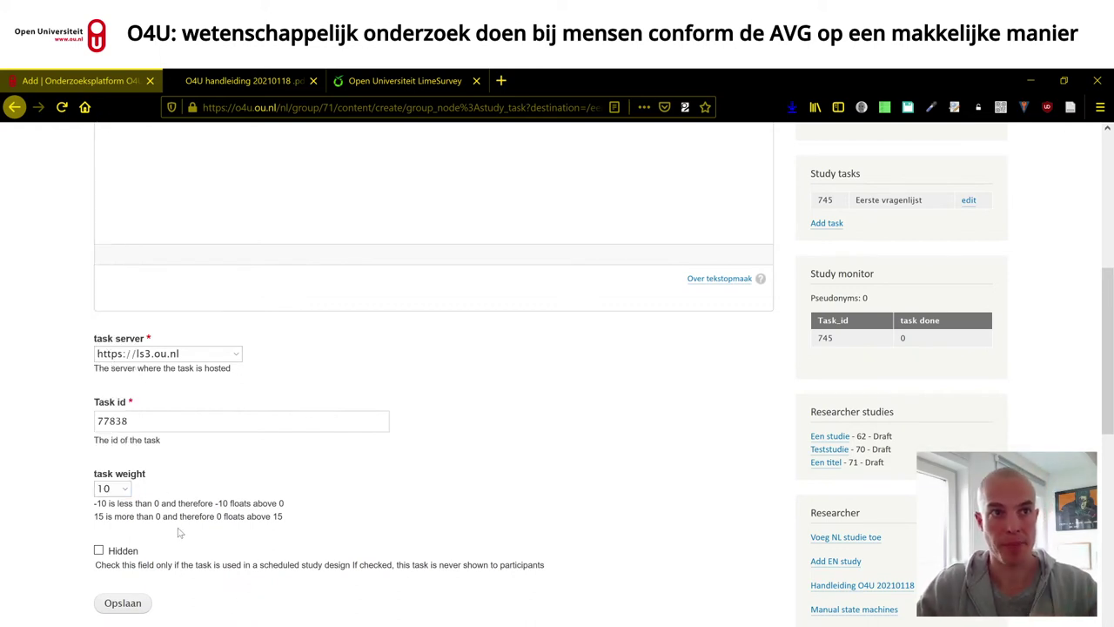
left_click(146, 603)
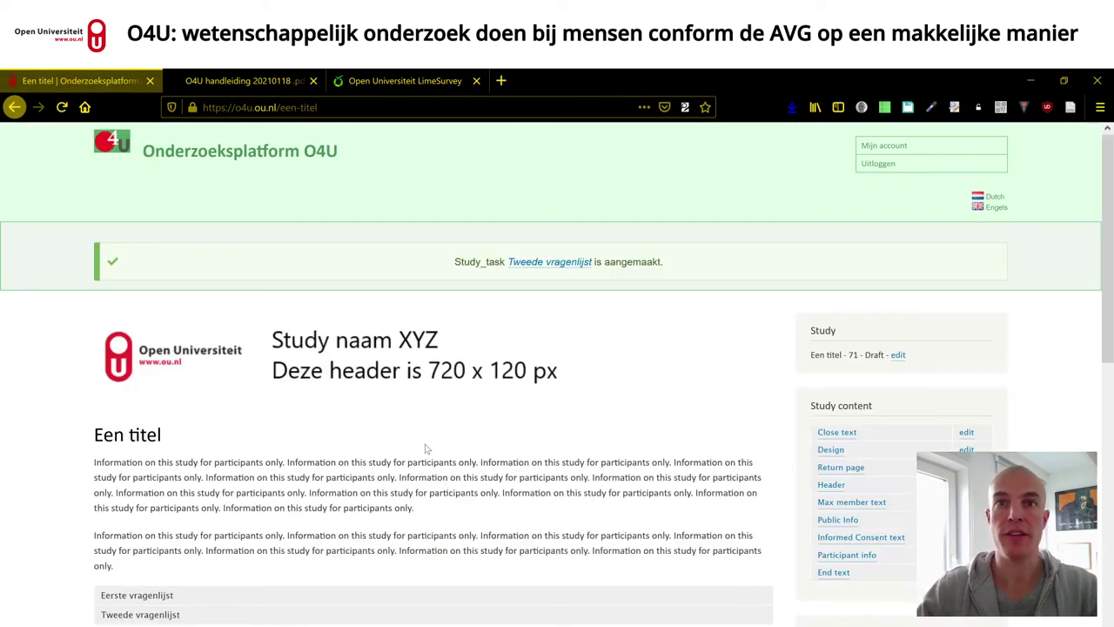
Step: Edit the study's Design, choose the Sequential presentation and save the design settings
left_click(966, 449)
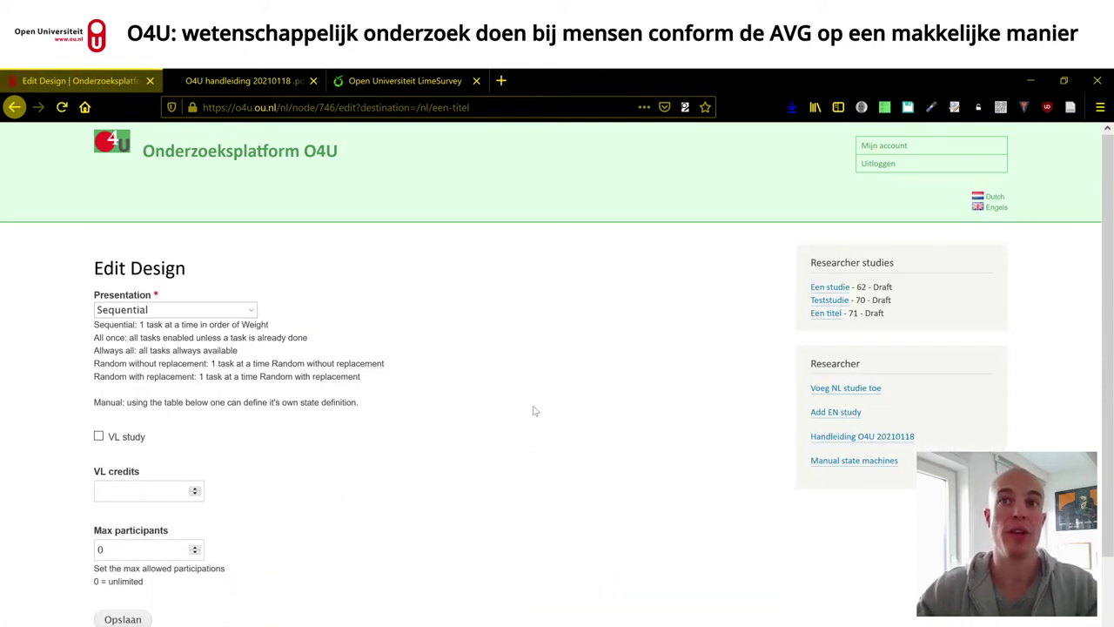
left_click(251, 309)
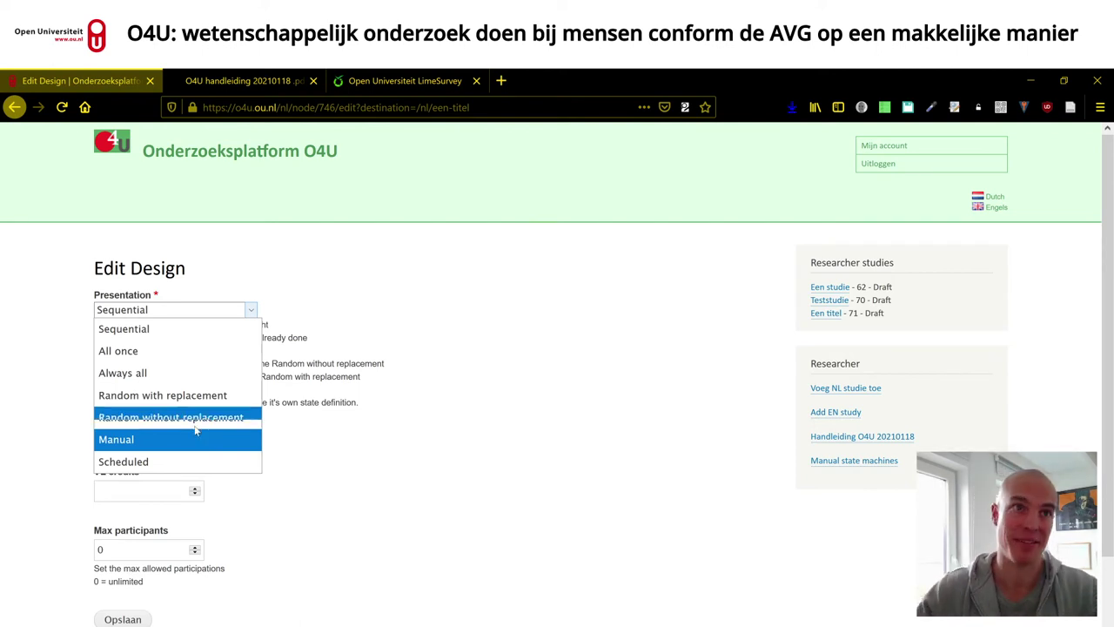
left_click(162, 331)
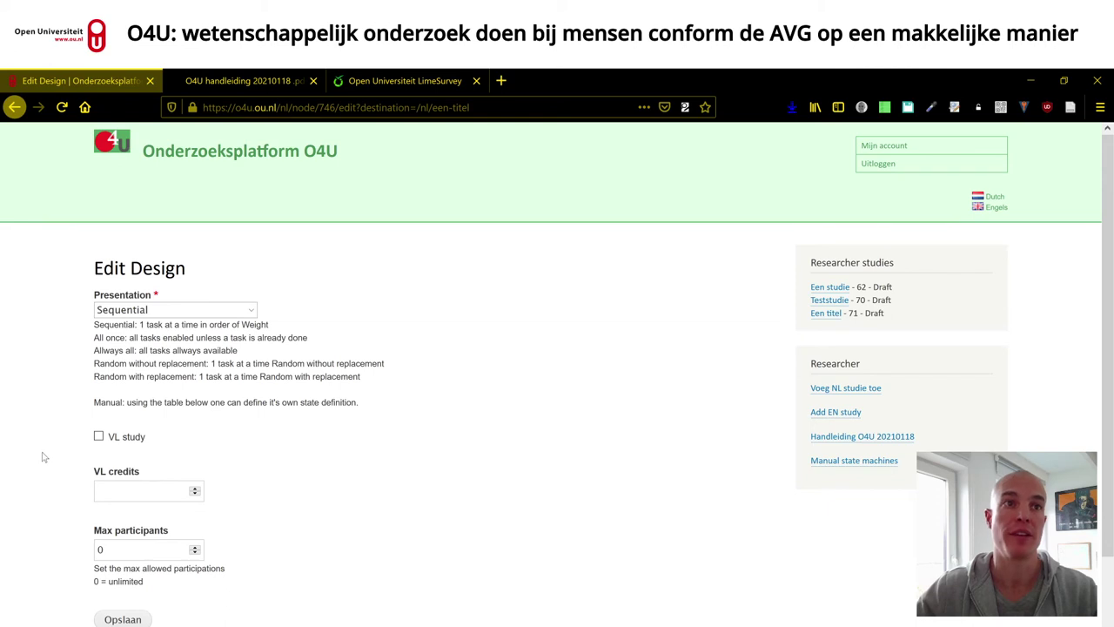
scroll(46, 457, "down", 2)
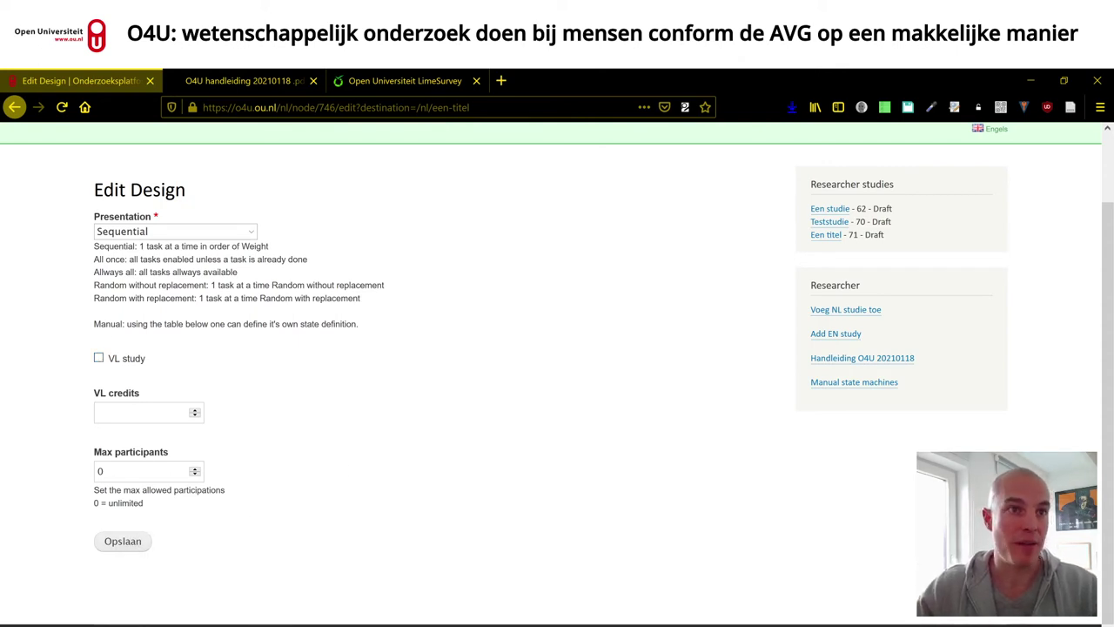
left_click(123, 544)
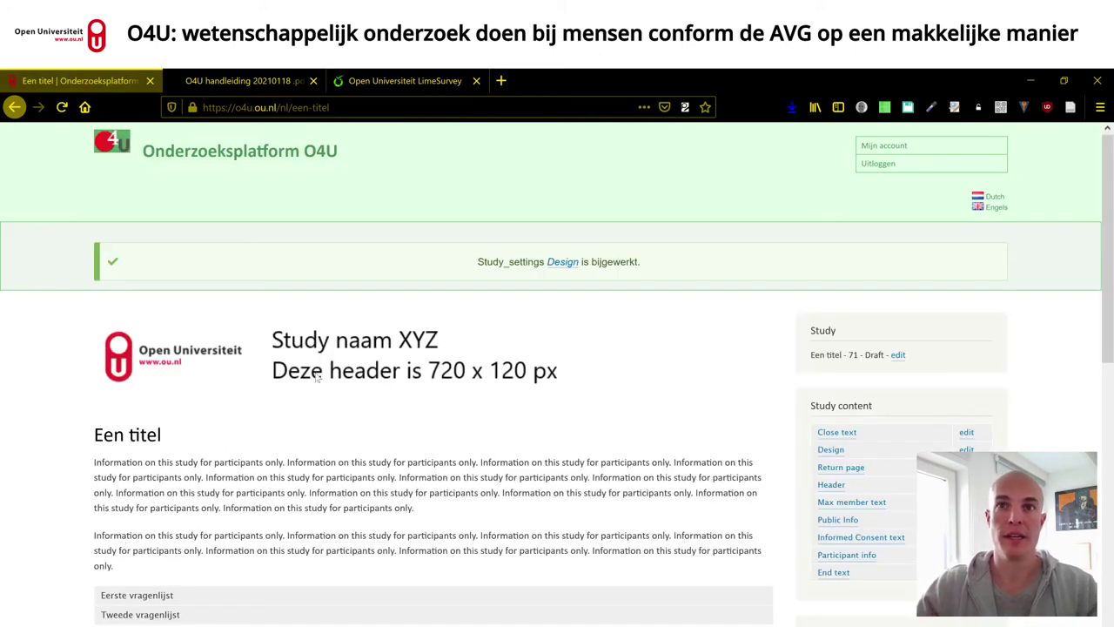
Step: Edit the study Een titel, set its Workflow to Test and save the study
scroll(707, 409, "down", 1)
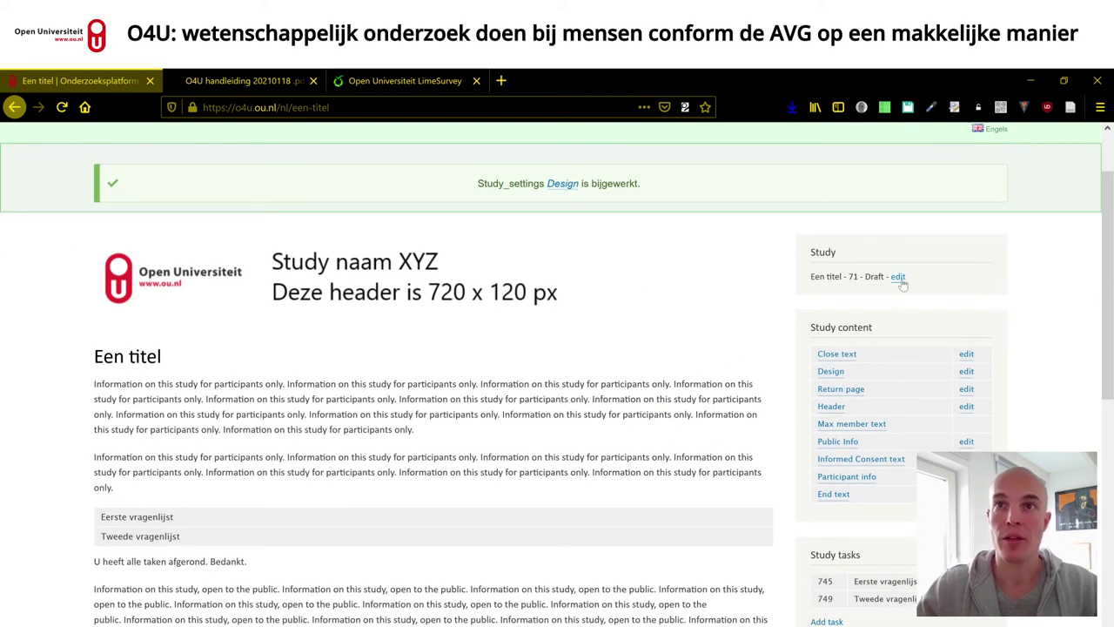
left_click(898, 277)
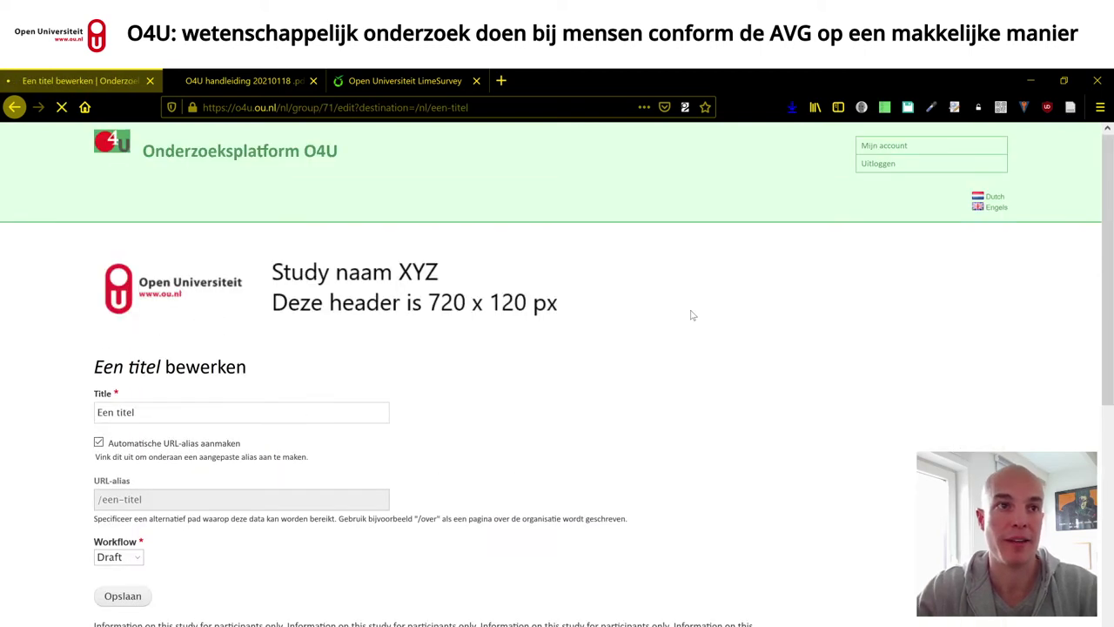
scroll(690, 403, "down", 3)
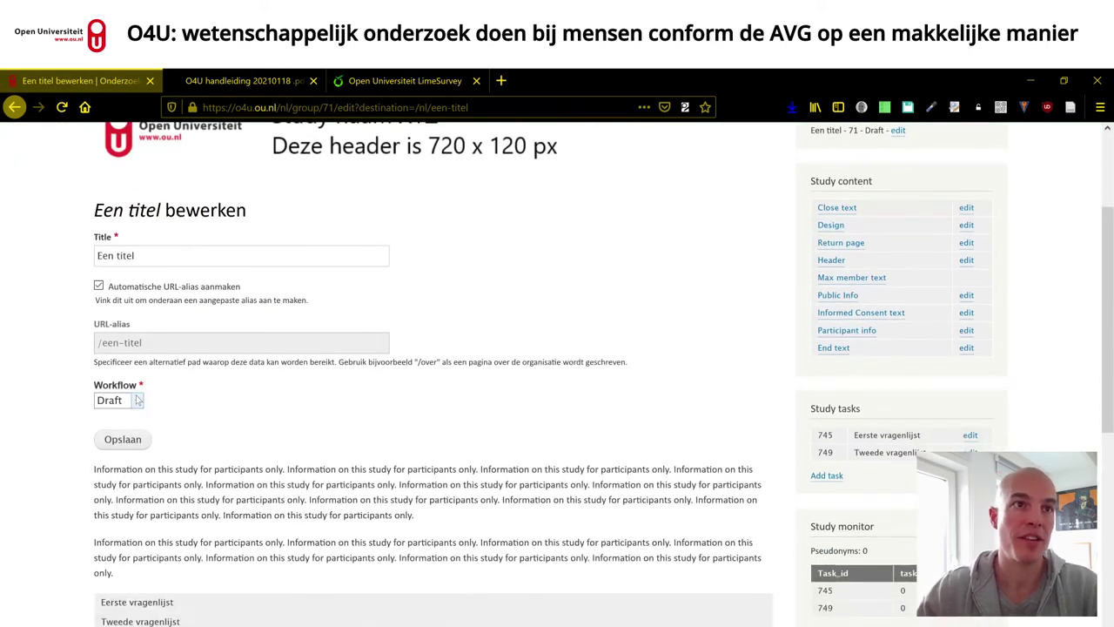
left_click(122, 399)
left_click(109, 441)
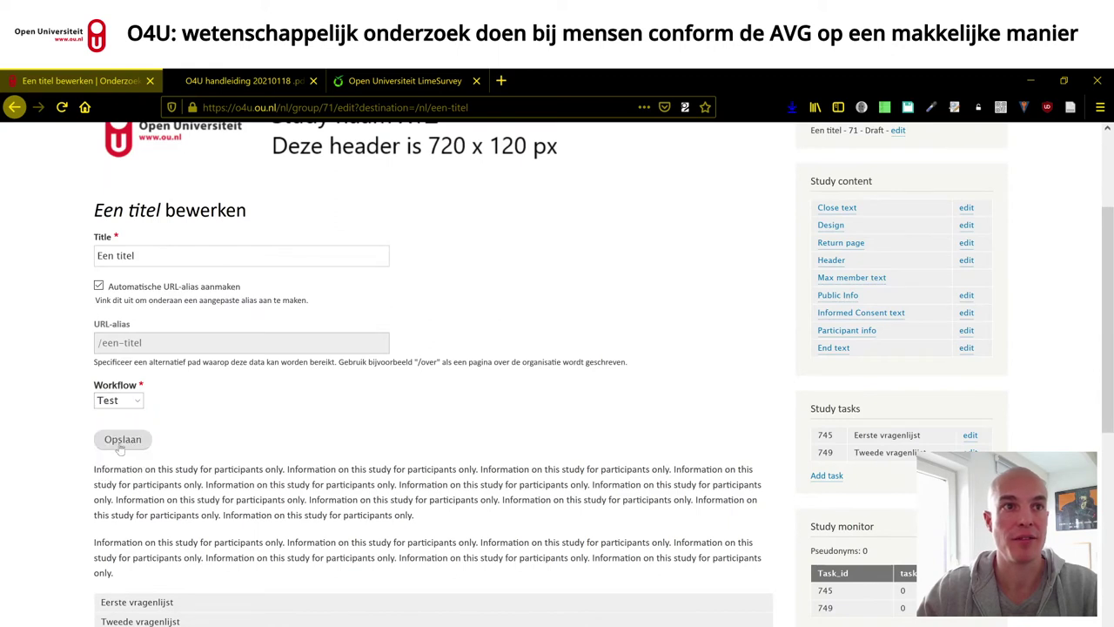
left_click(117, 399)
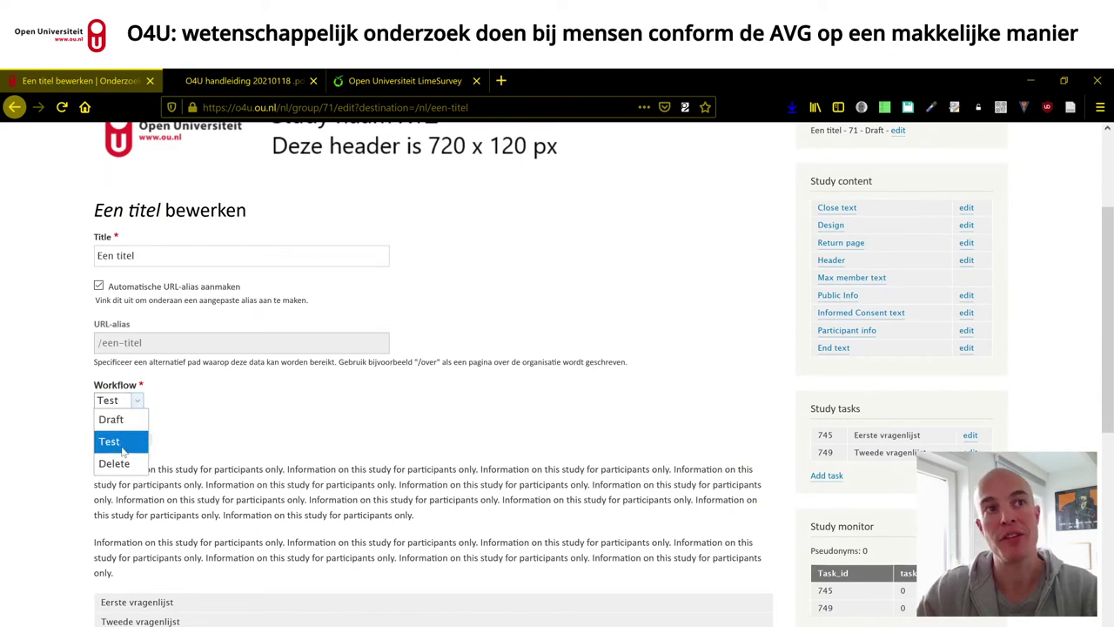
left_click(123, 446)
left_click(123, 440)
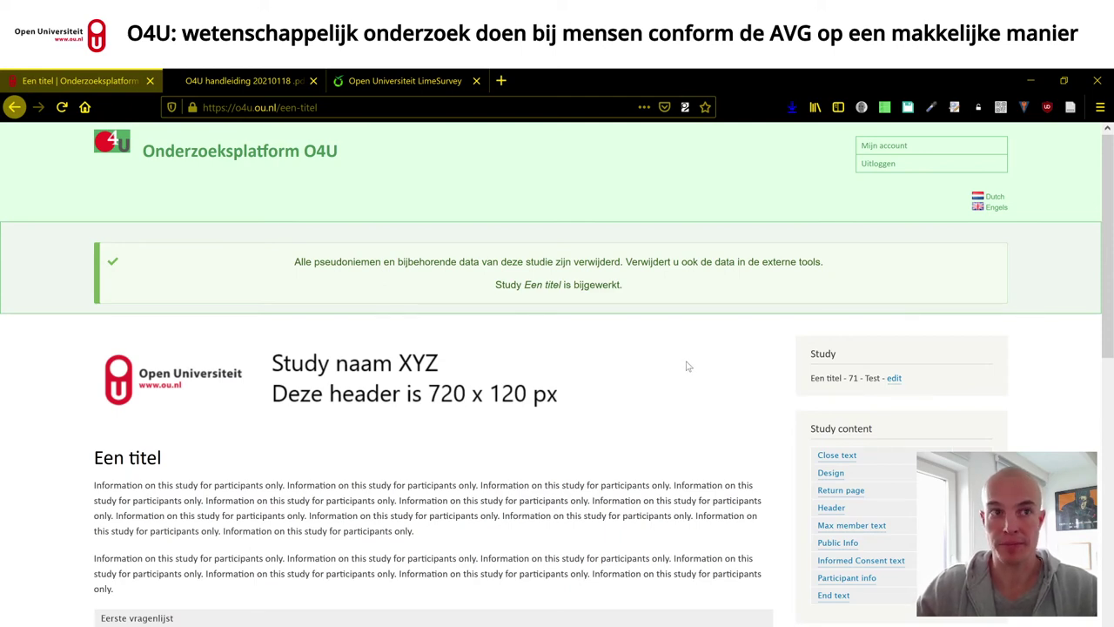
scroll(687, 367, "down", 5)
scroll(688, 366, "up", 5)
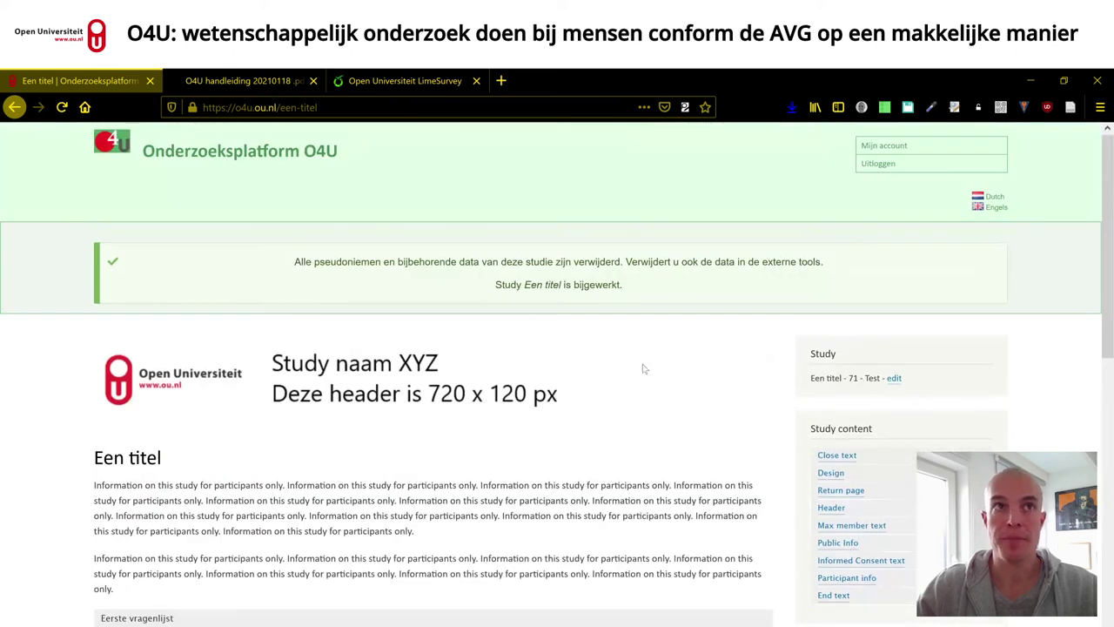
left_click(287, 107)
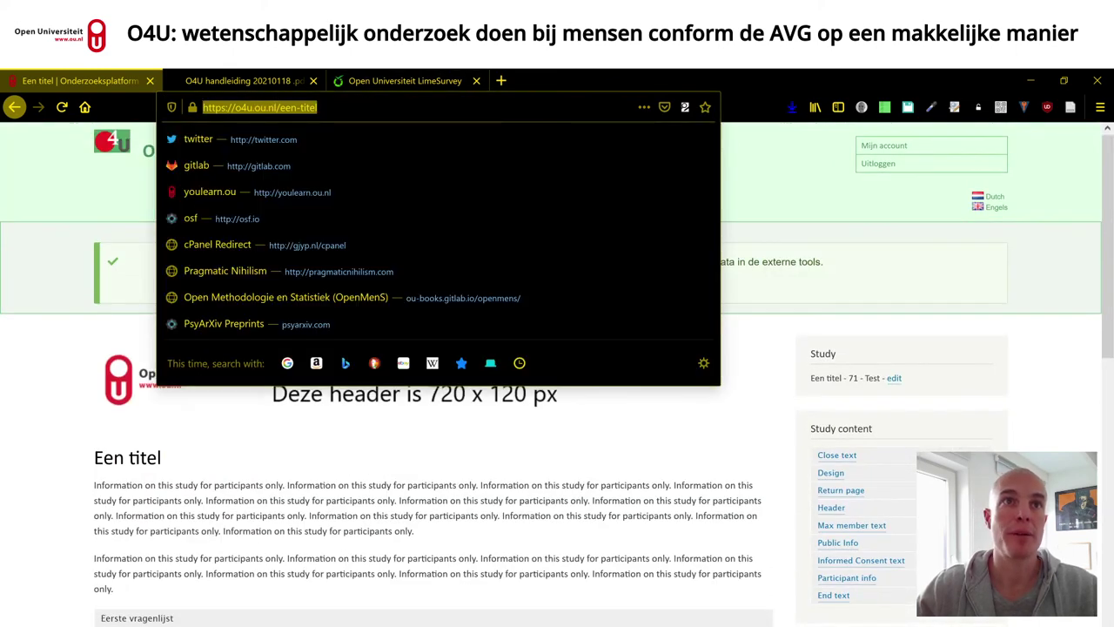
right_click(301, 112)
left_click(326, 148)
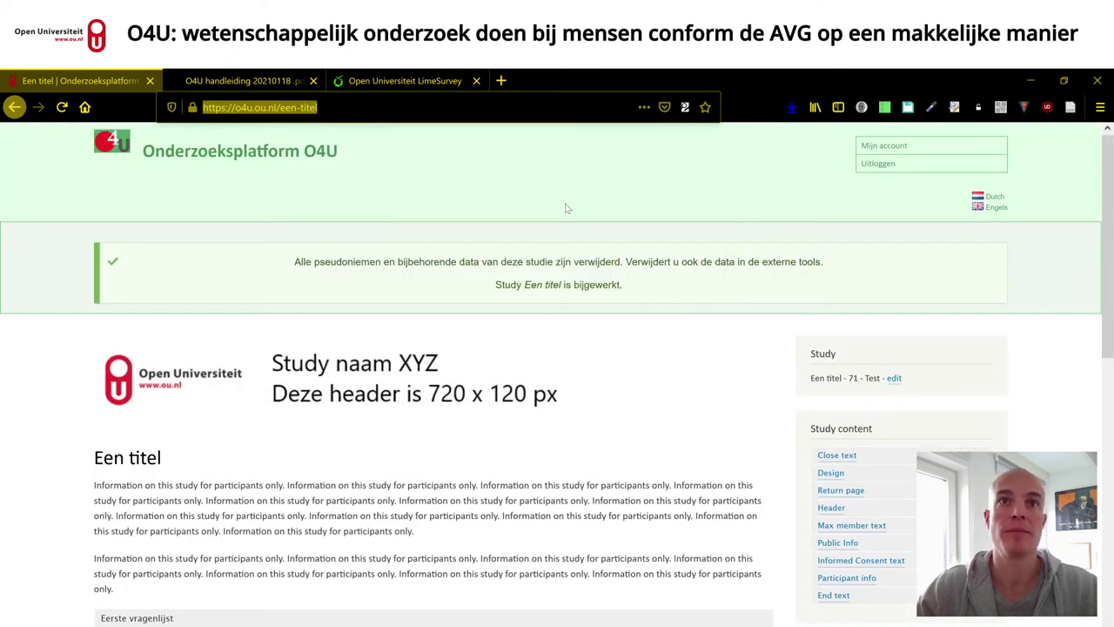
left_click(1100, 107)
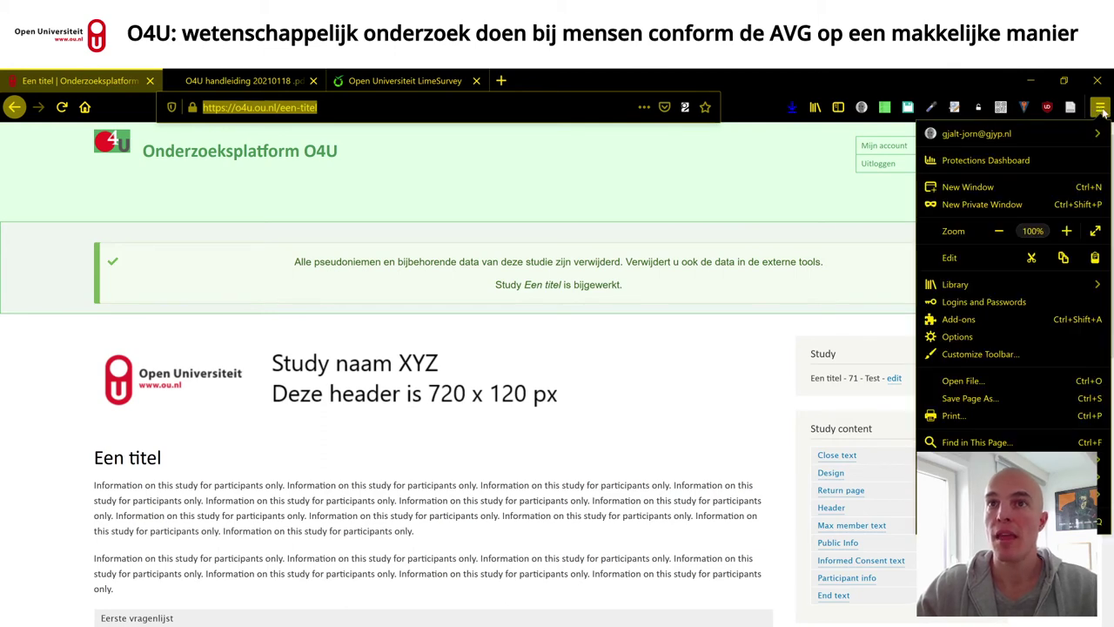
left_click(1010, 205)
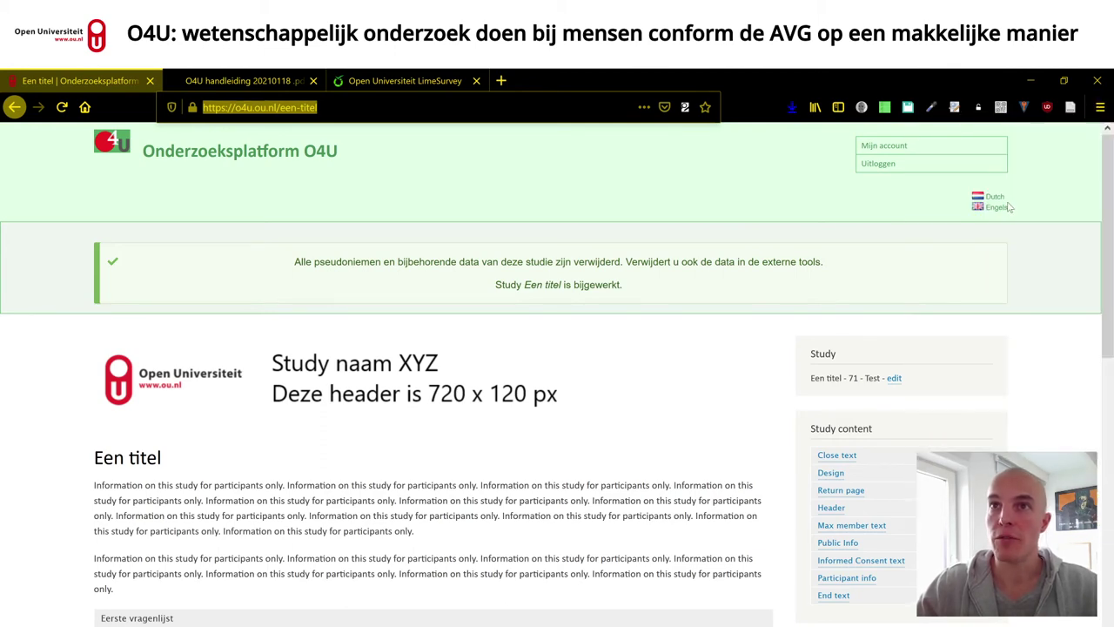
left_click(369, 107)
key("ctrl+v")
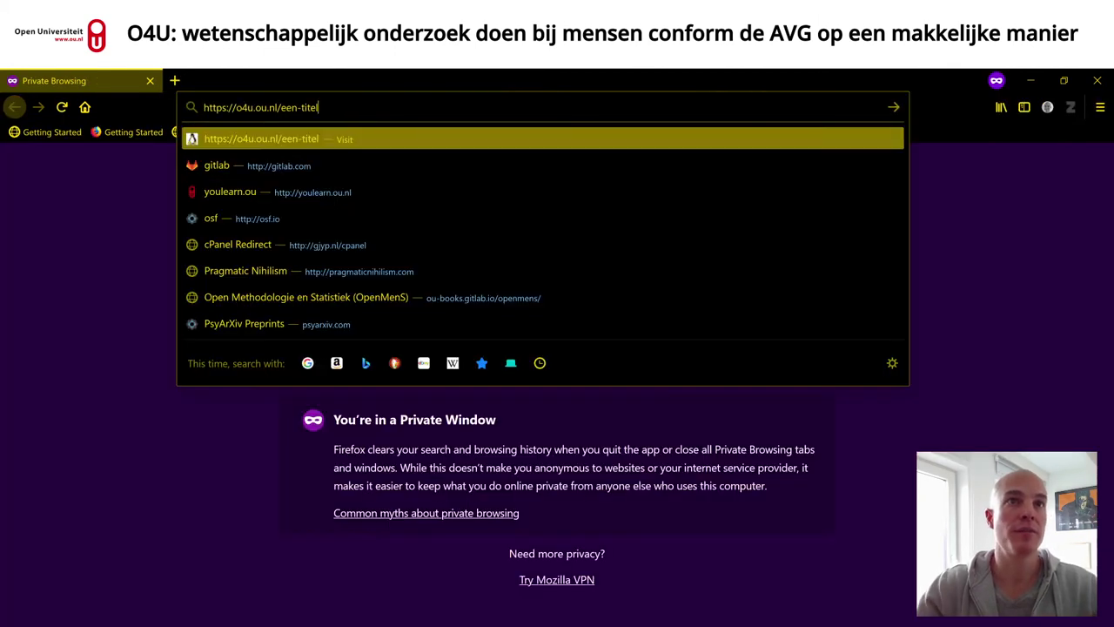
key("Return")
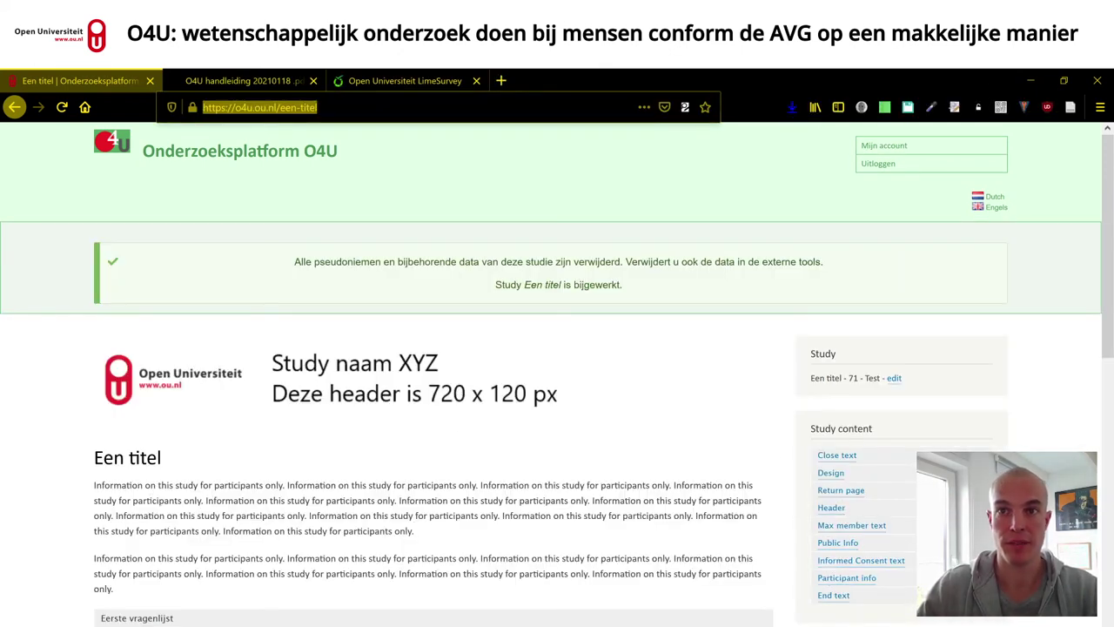
Step: Open the study's Public Info for editing and compare its text with the public study page in the private window
left_click(837, 542)
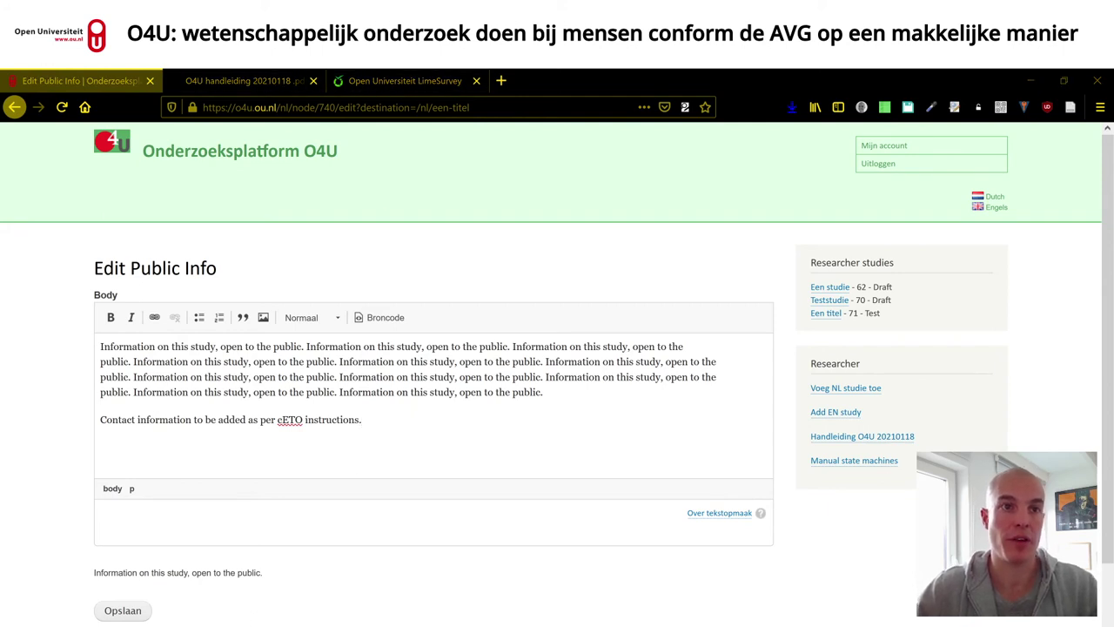
key("alt+Tab")
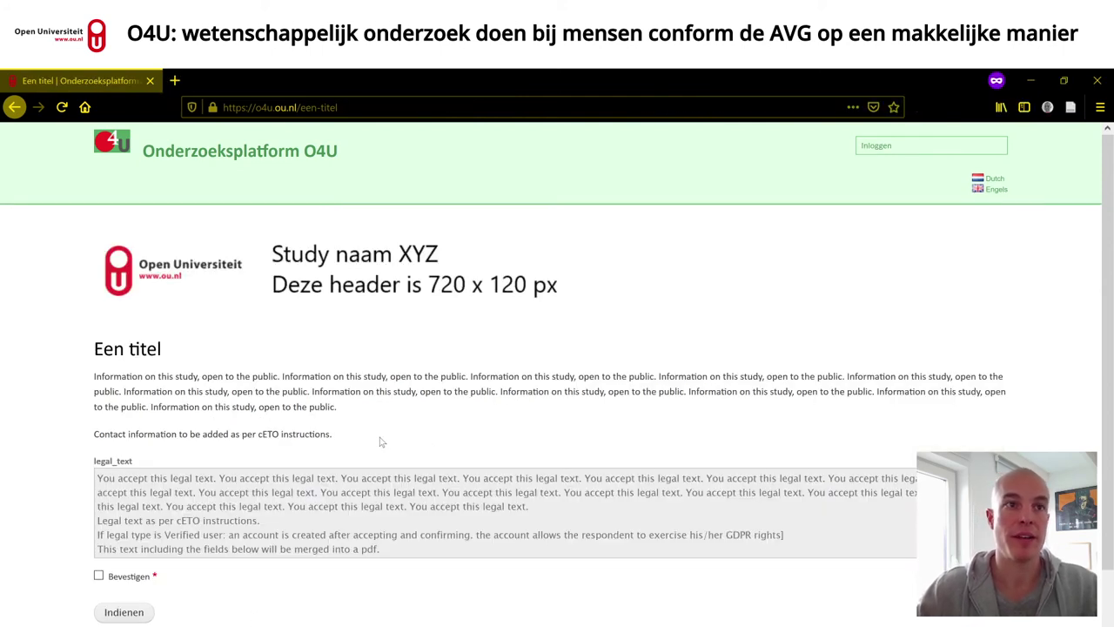
left_click_drag(352, 445, 123, 390)
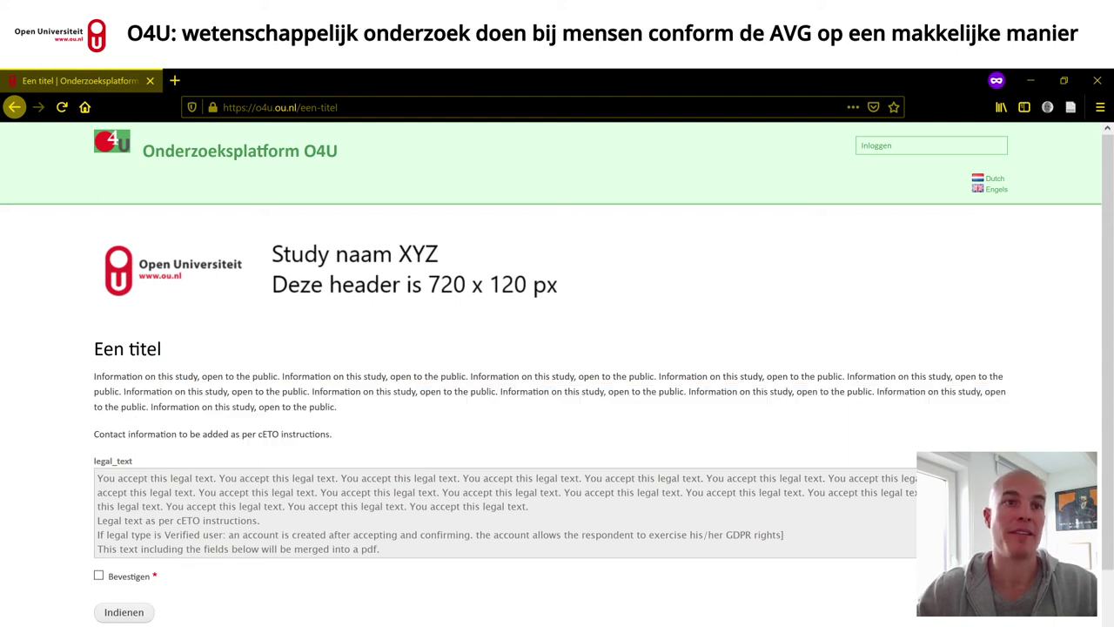
Step: Accept and submit the study's legal text as a participant, and submit the Eerste vragenlijst with the answer Super-awesome
left_click(99, 577)
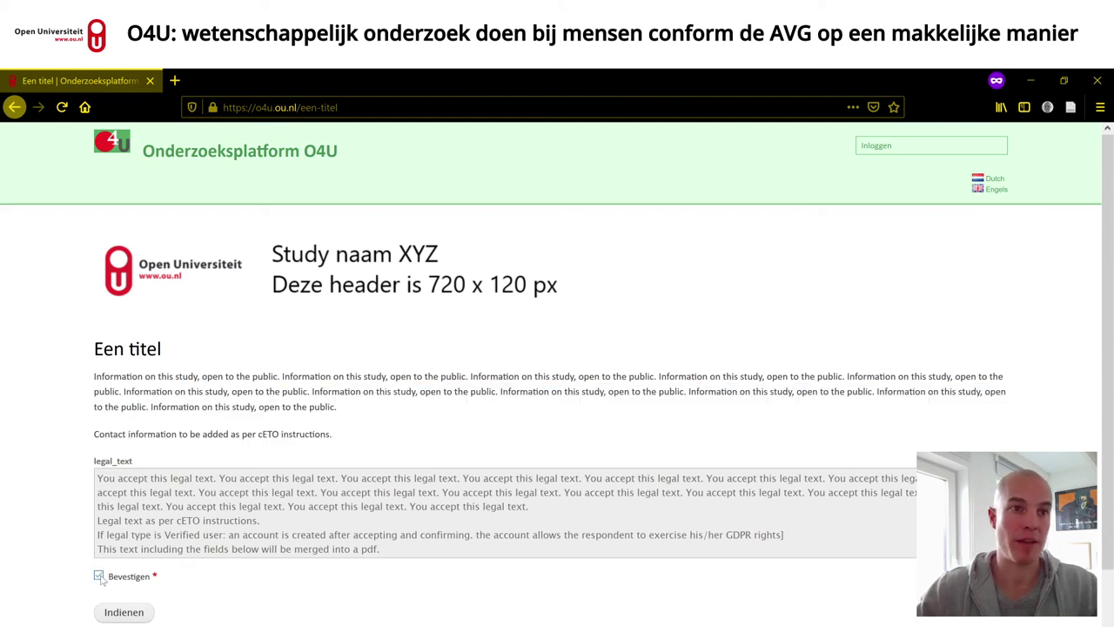
left_click(126, 613)
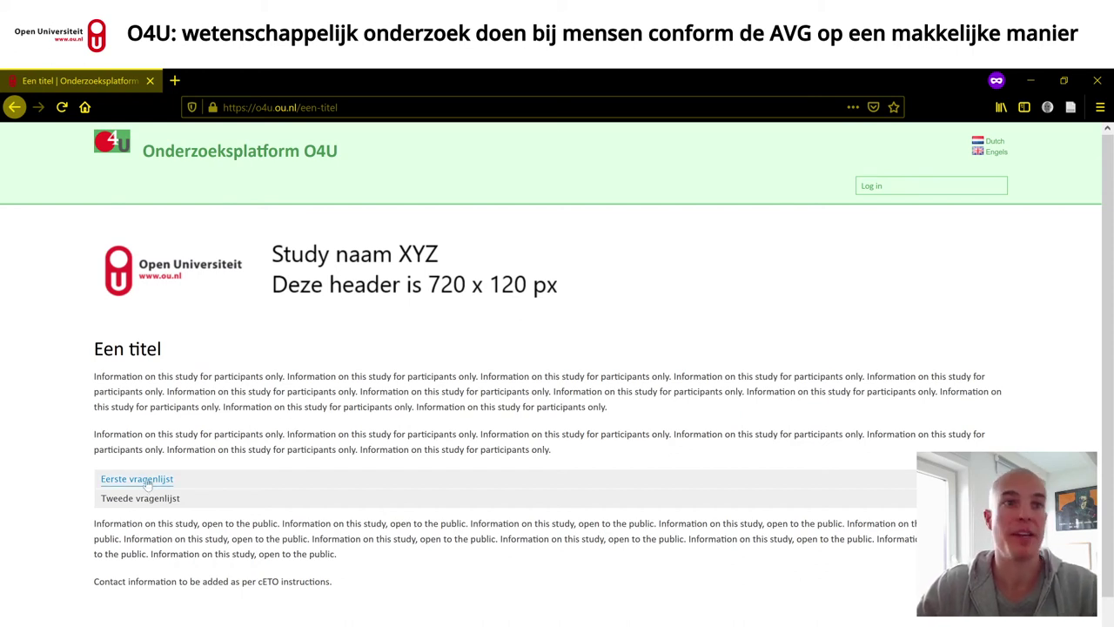
left_click(148, 484)
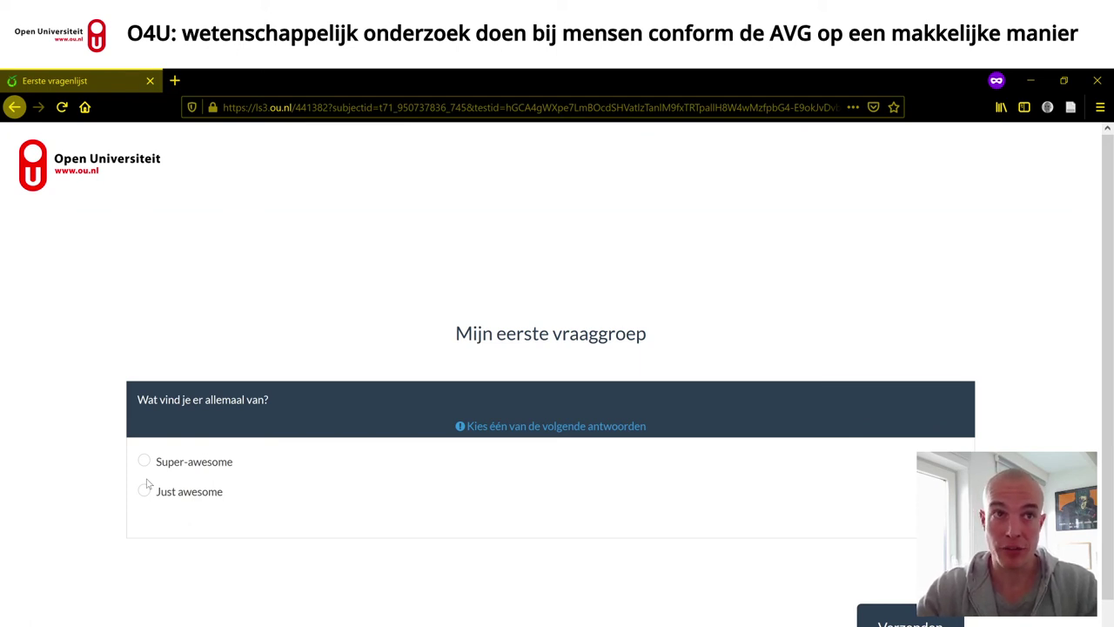
left_click(180, 464)
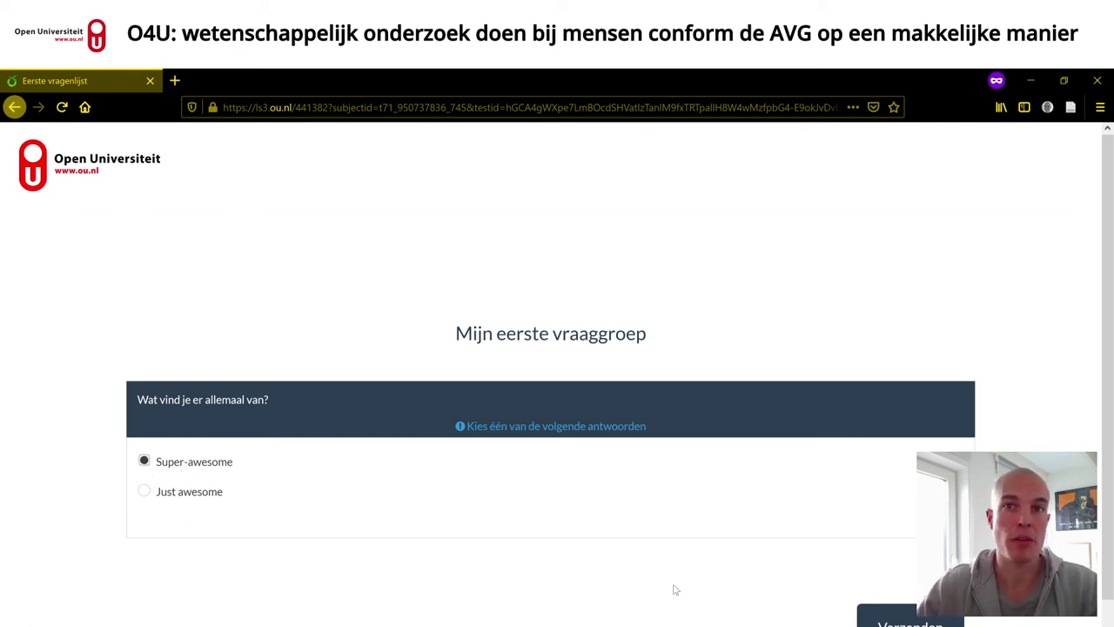
left_click(895, 621)
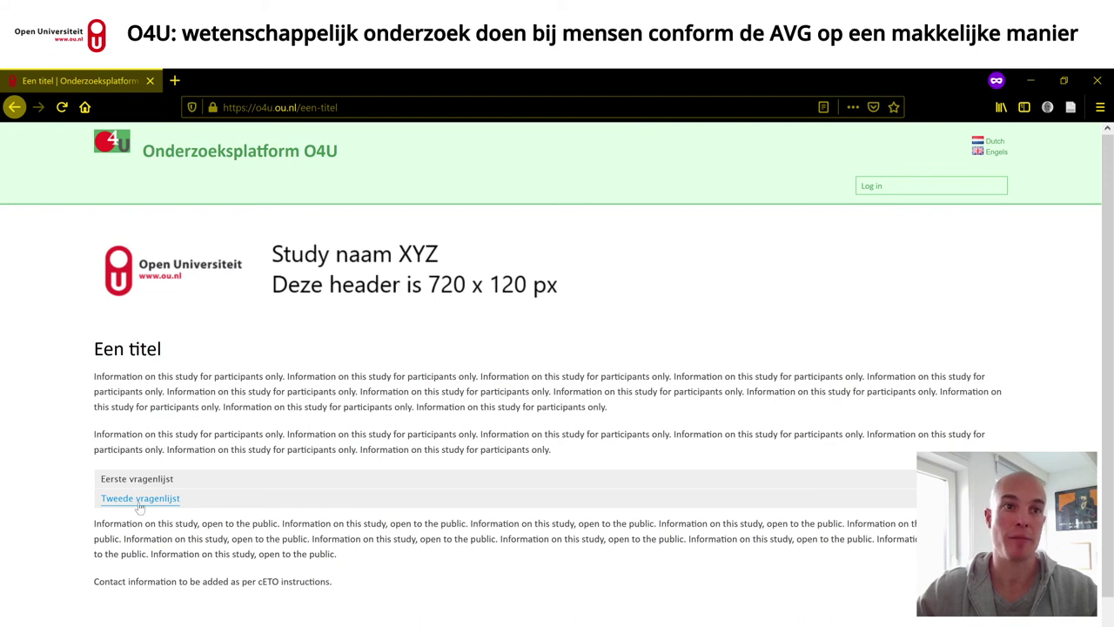
Step: Submit the Tweede vragenlijst with the answer Just awesome and follow its end link back to the study page
left_click(139, 502)
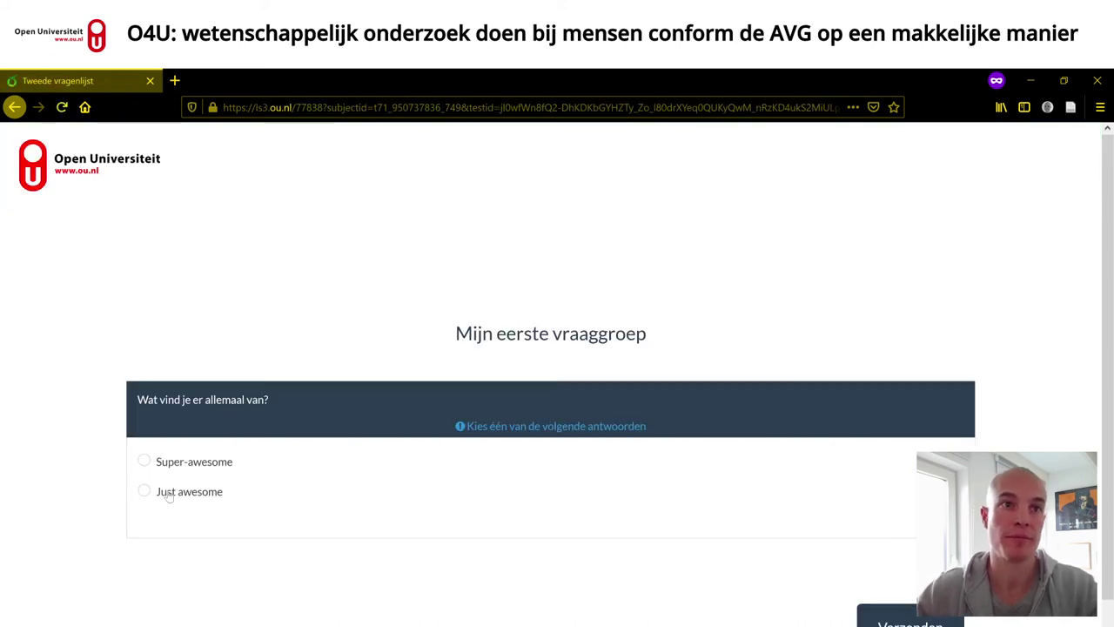
left_click(178, 495)
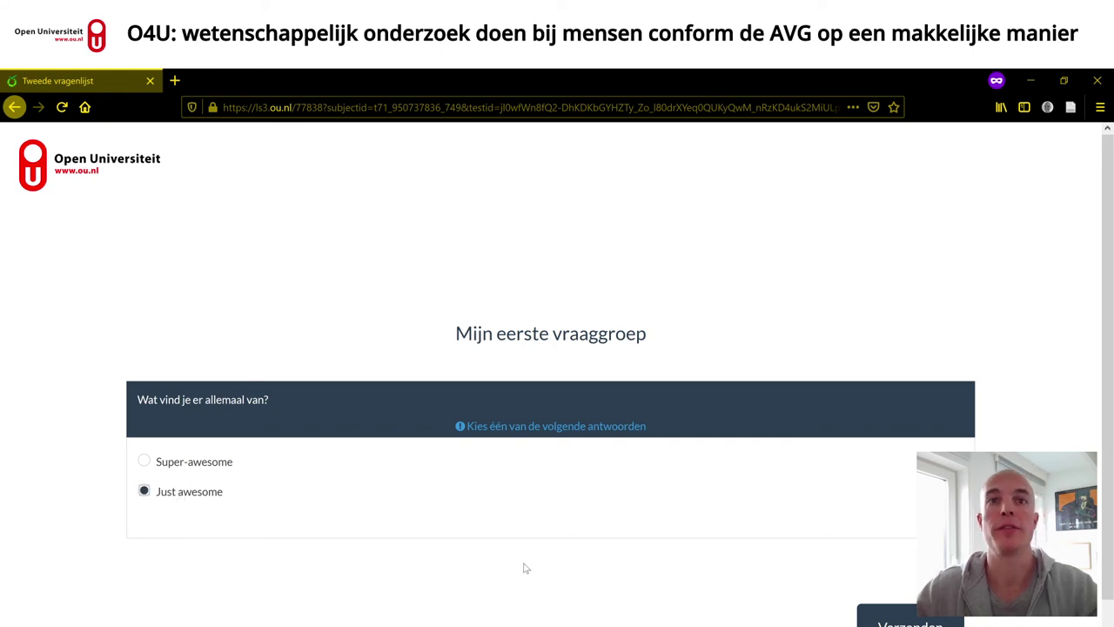
left_click(888, 621)
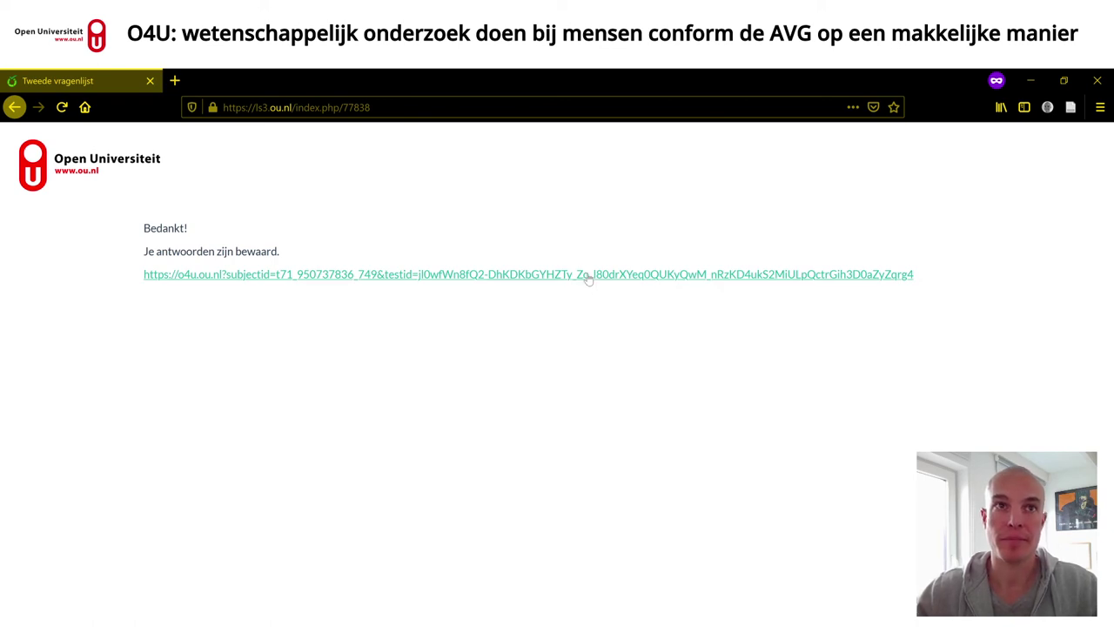
left_click(492, 275)
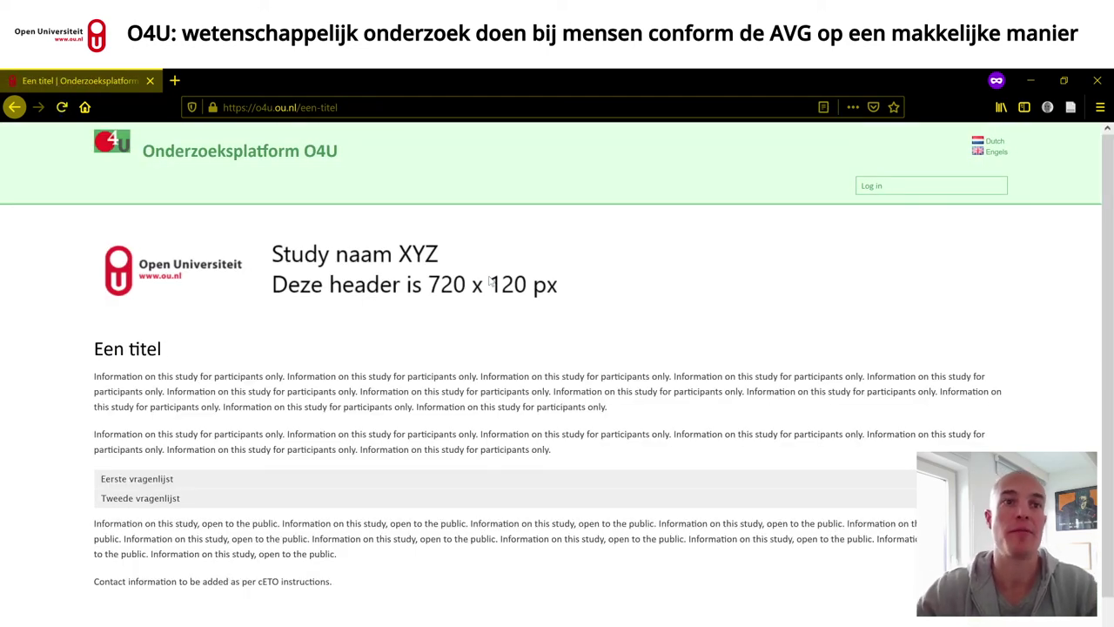
scroll(571, 322, "down", 1)
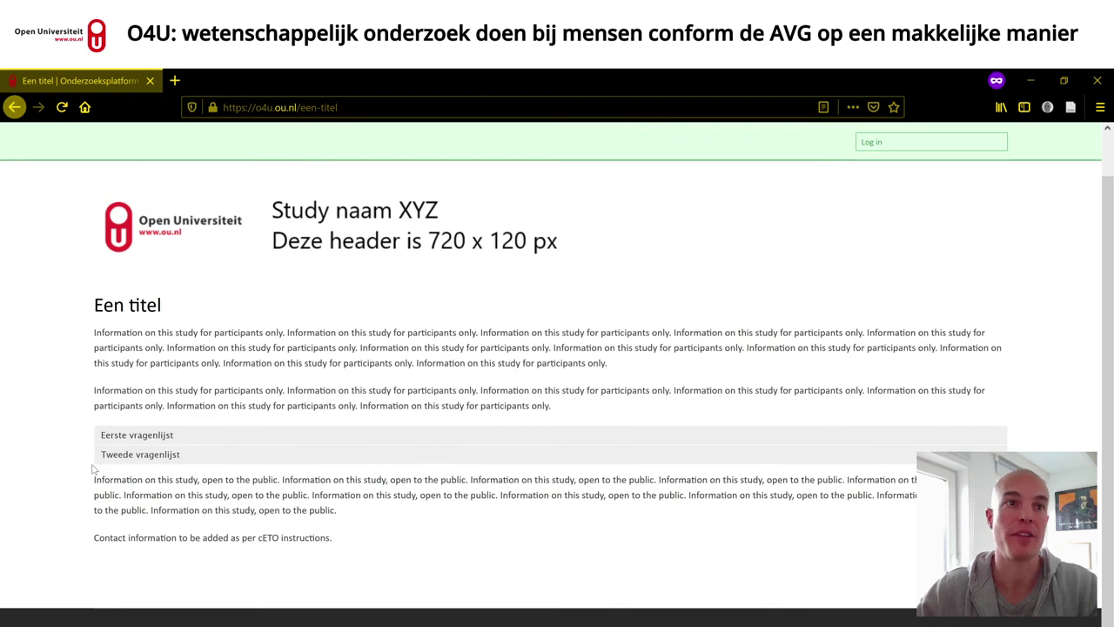
scroll(476, 352, "up", 1)
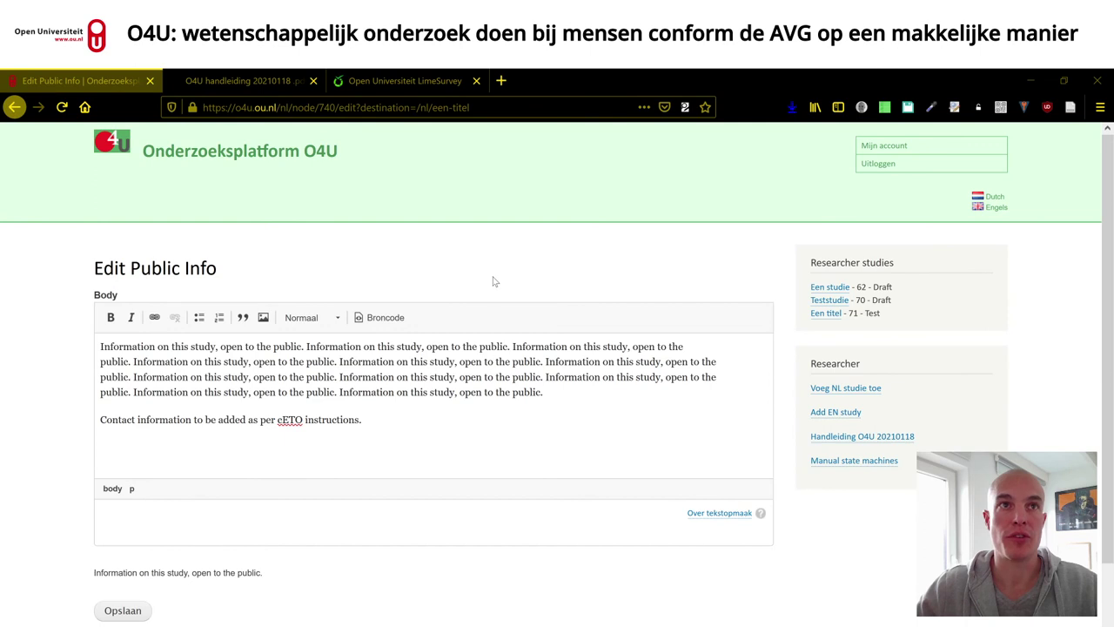
Step: Display the Tweede vragenlijst responses in LimeSurvey and examine the participantId, taskId and realQuestion columns
left_click(399, 80)
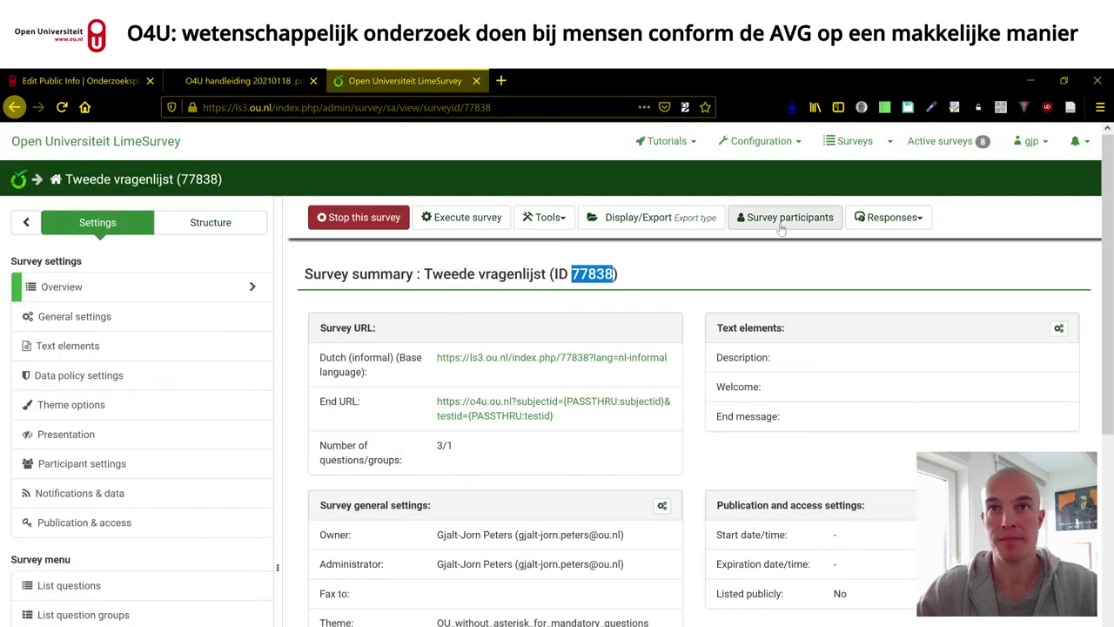
left_click(901, 217)
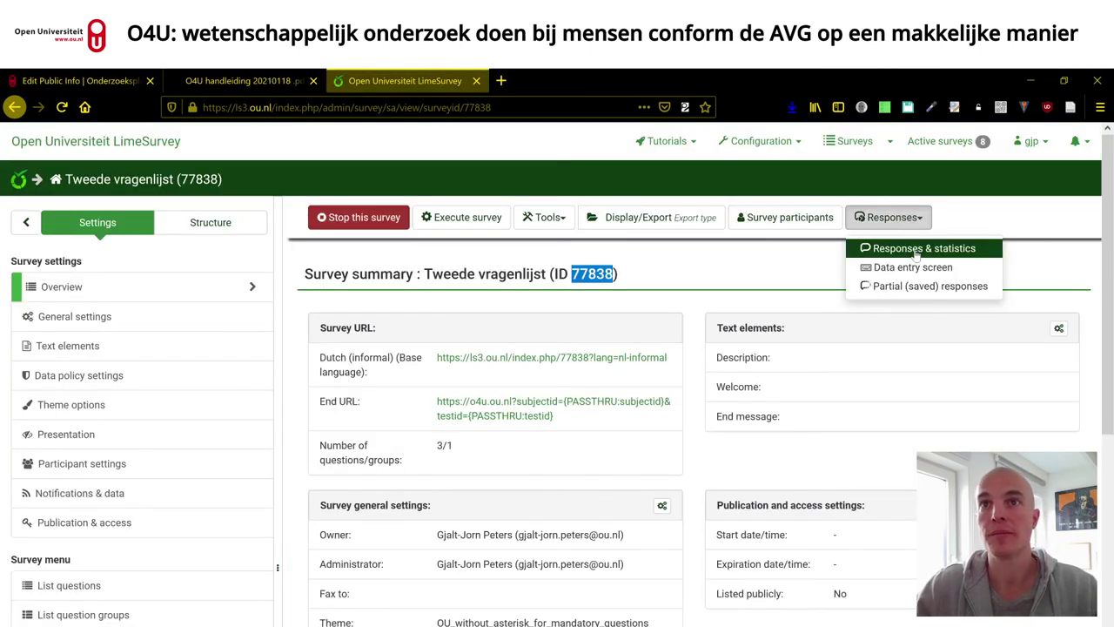
left_click(915, 247)
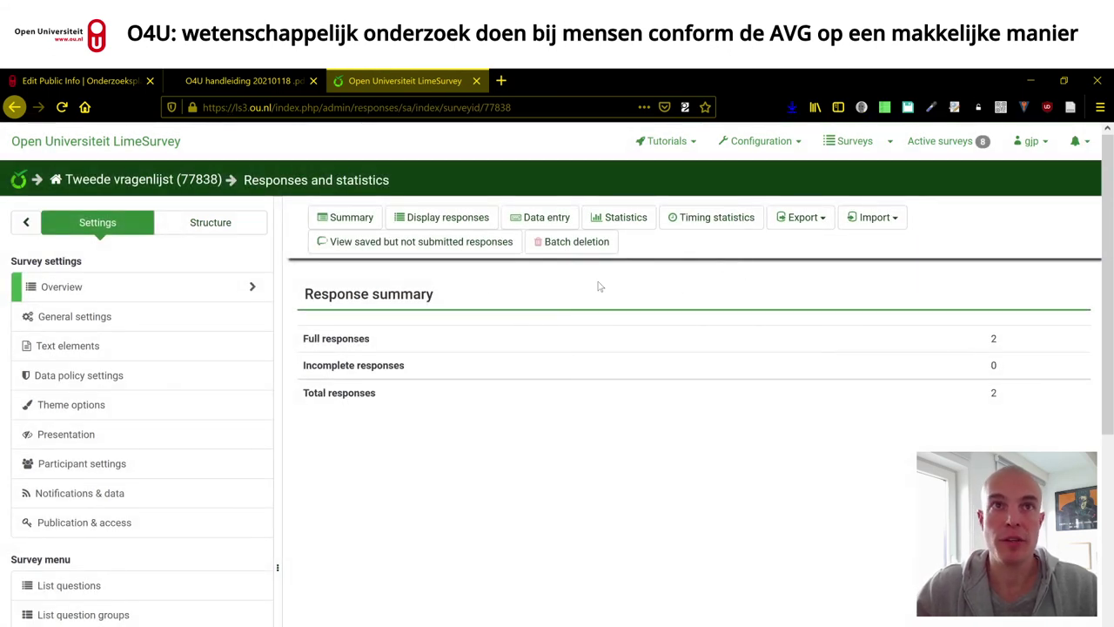
left_click(451, 219)
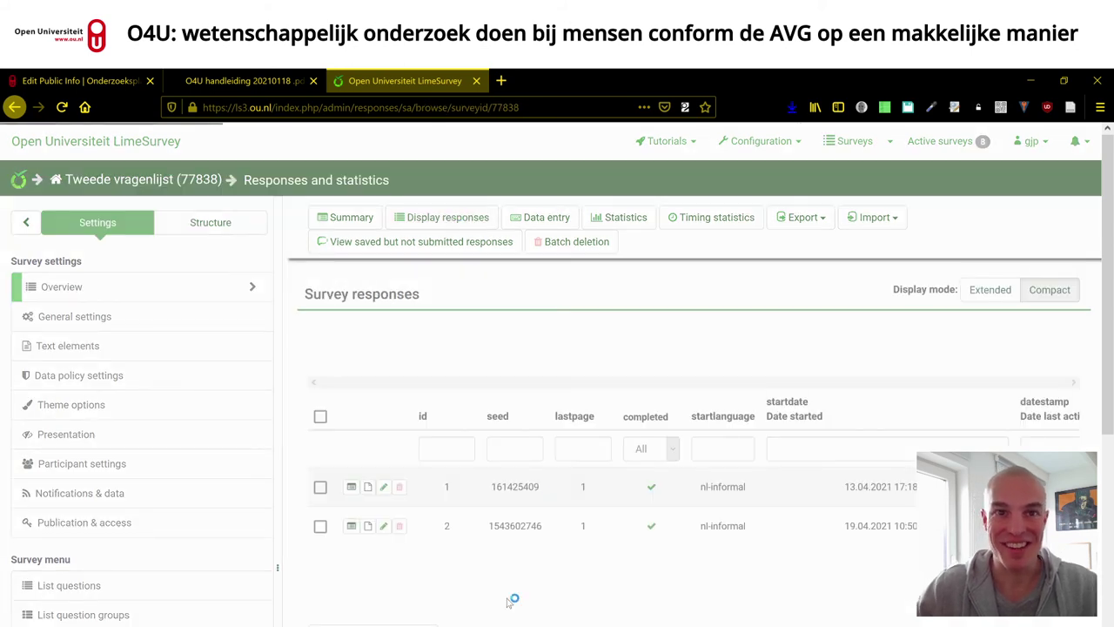
scroll(694, 561, "down", 2)
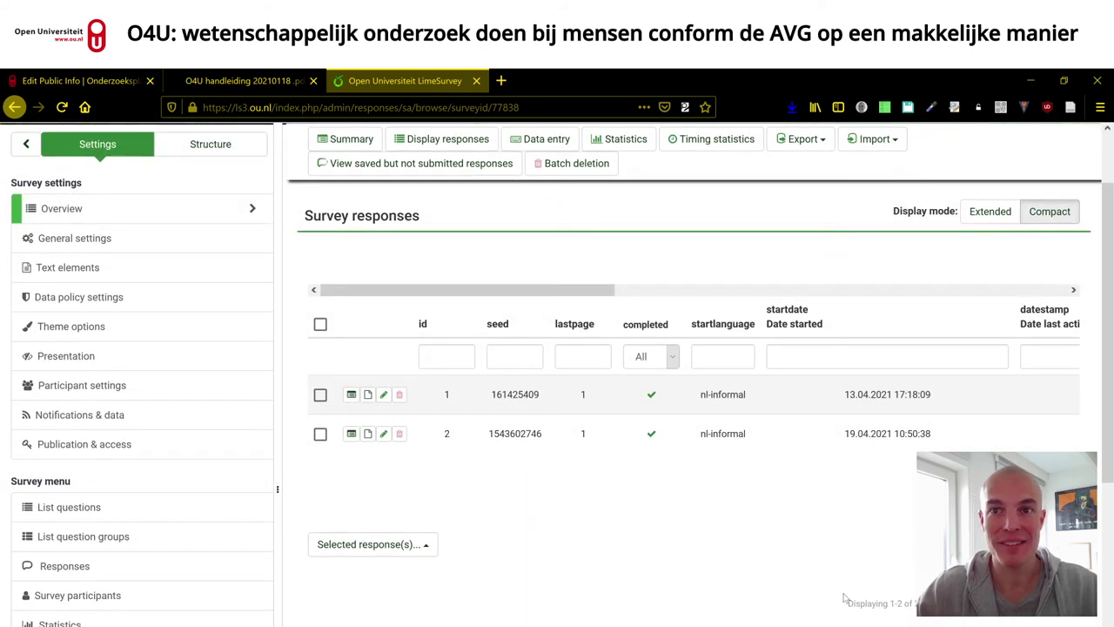
left_click_drag(579, 296, 926, 283)
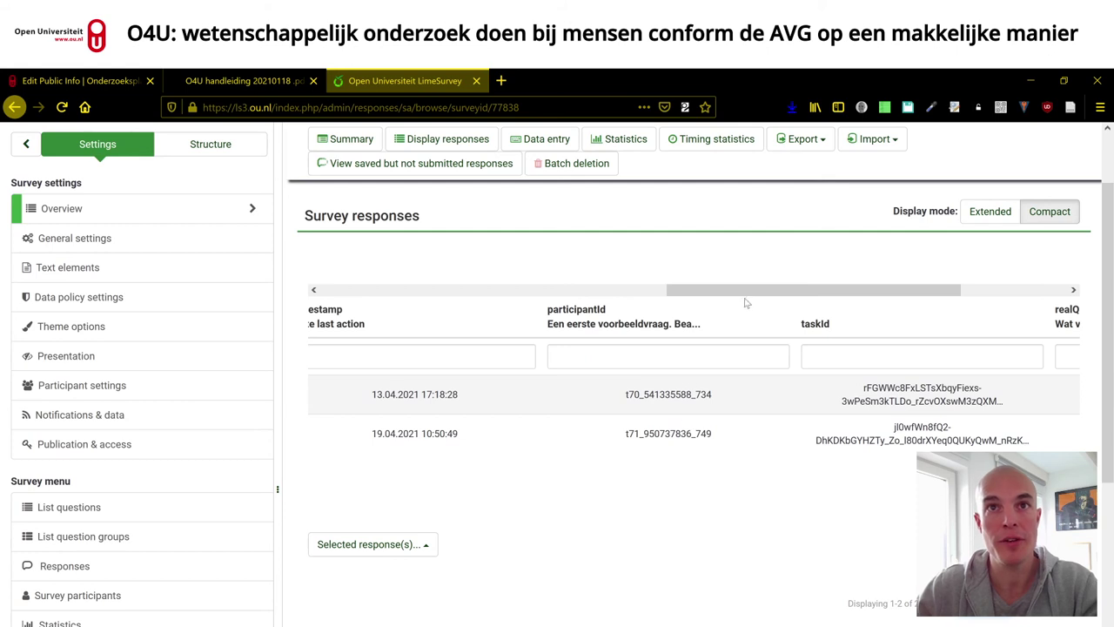
scroll(717, 419, "right", 3)
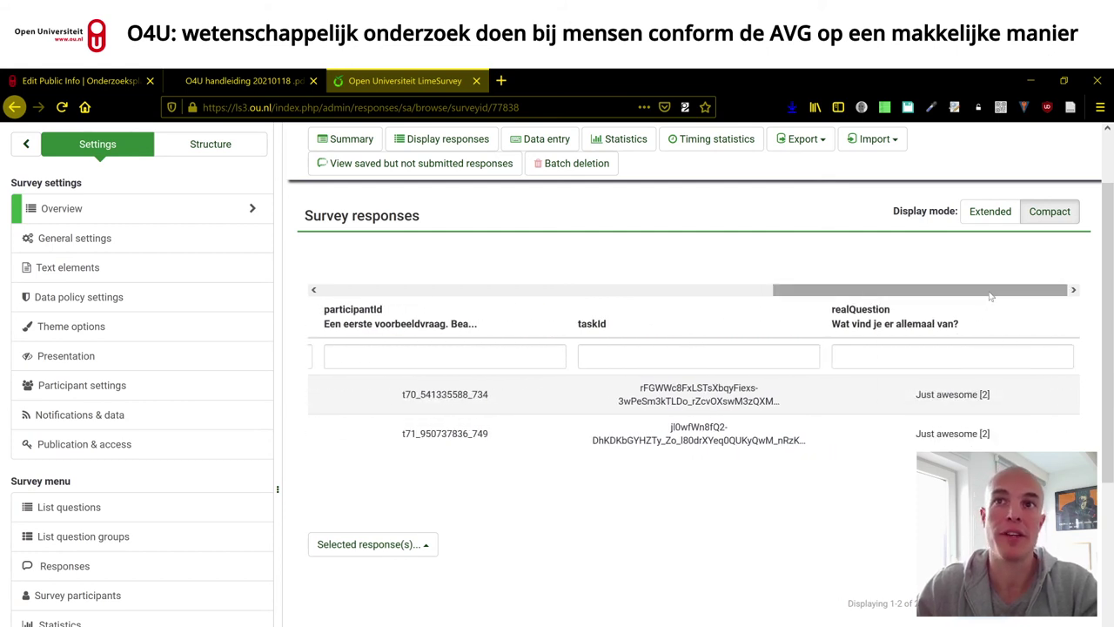
left_click_drag(992, 295, 882, 305)
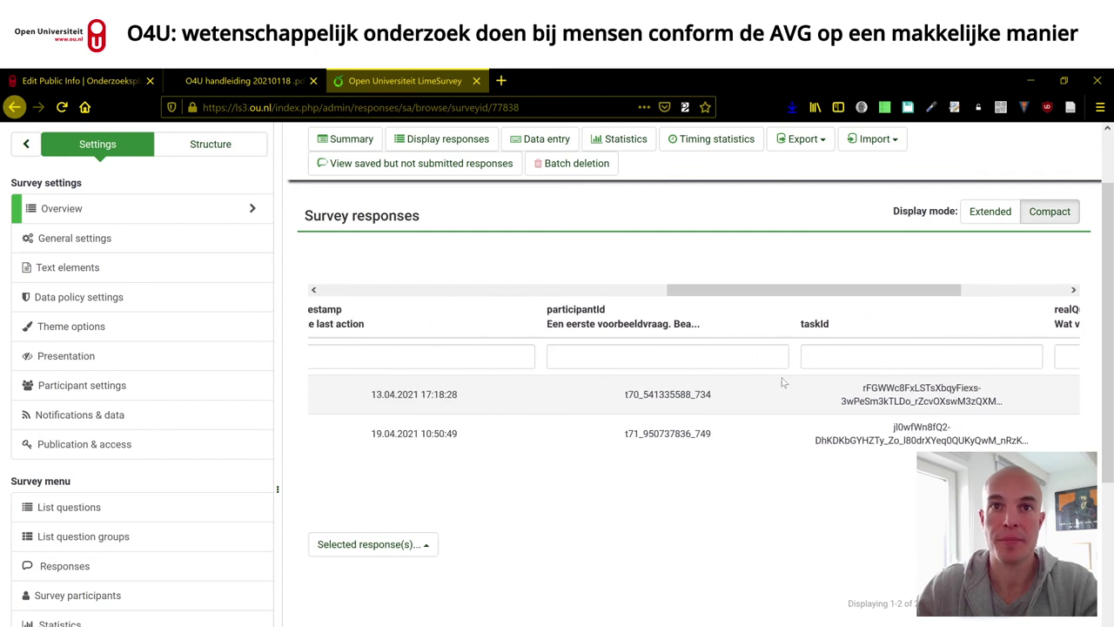
Step: Examine the newest participantId in the Tweede vragenlijst responses, and open the Eerste vragenlijst from the survey list in a separate browser tab
left_click_drag(623, 433, 718, 435)
left_click(654, 483)
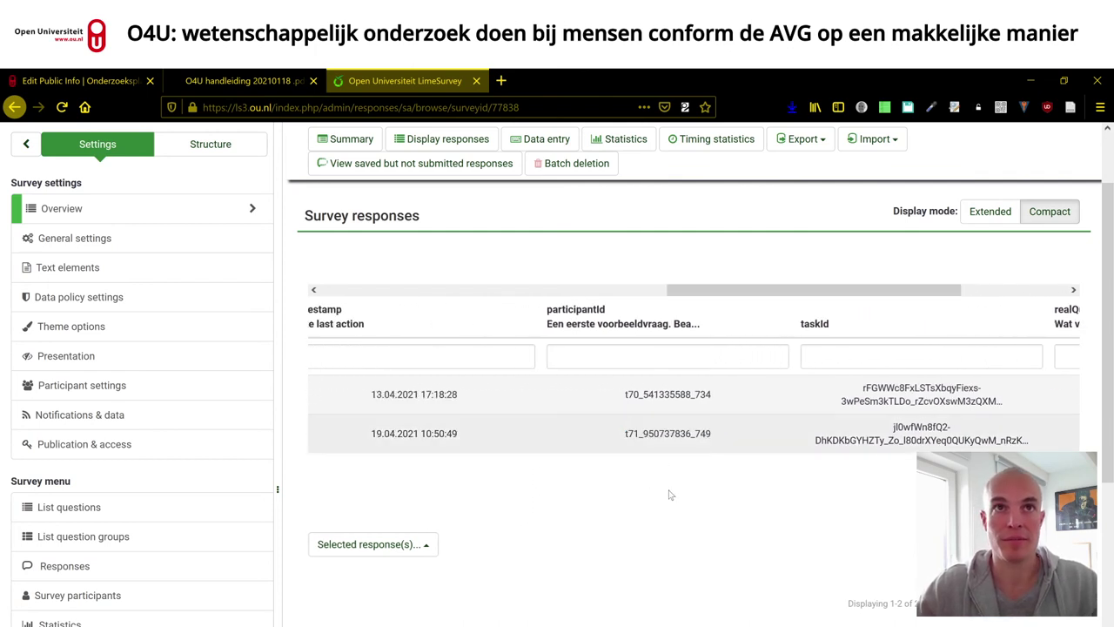
scroll(588, 261, "up", 1)
scroll(585, 258, "up", 2)
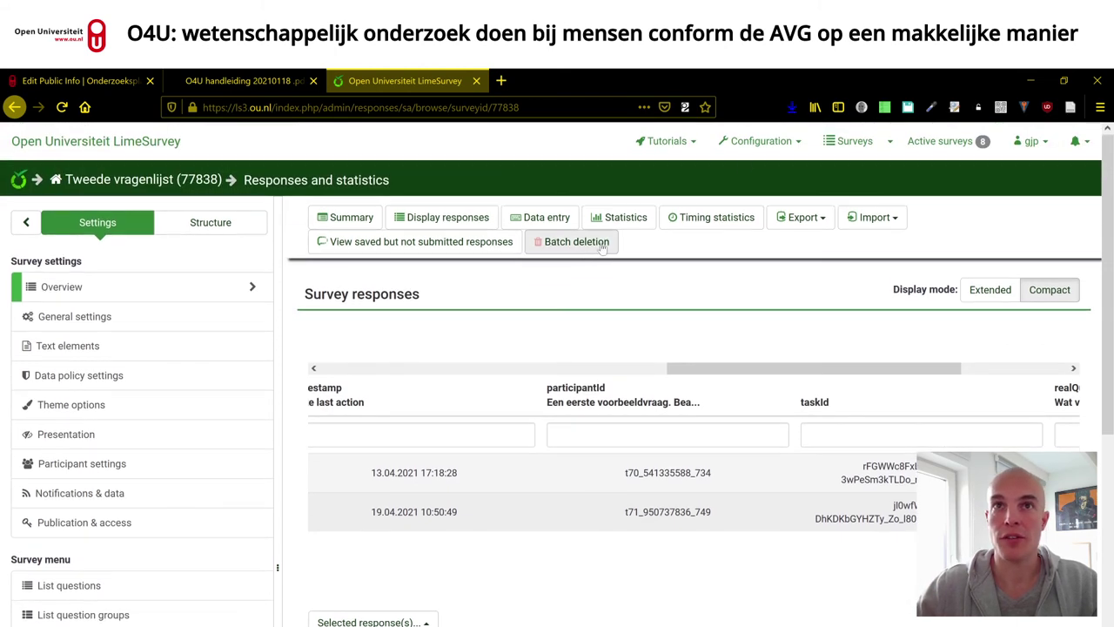
middle_click(855, 149)
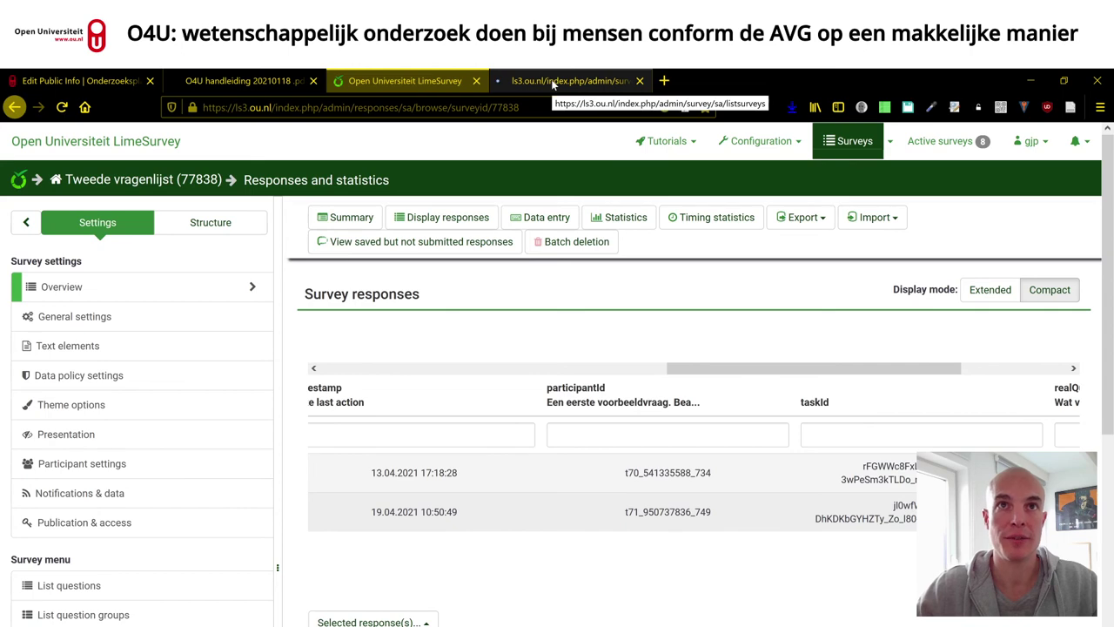
left_click(553, 81)
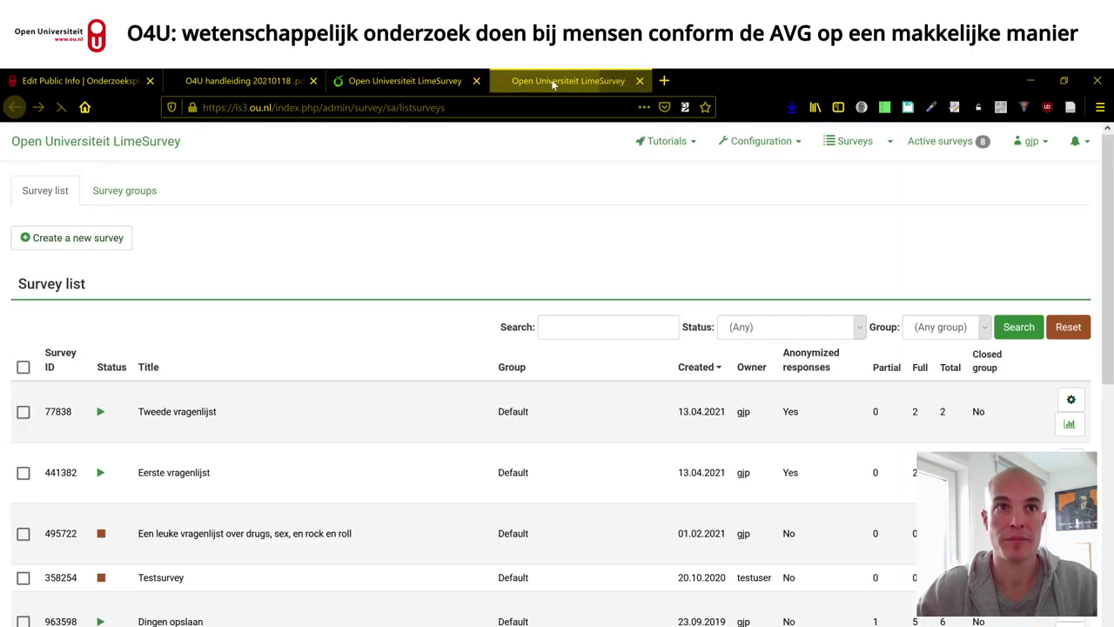
left_click(405, 81)
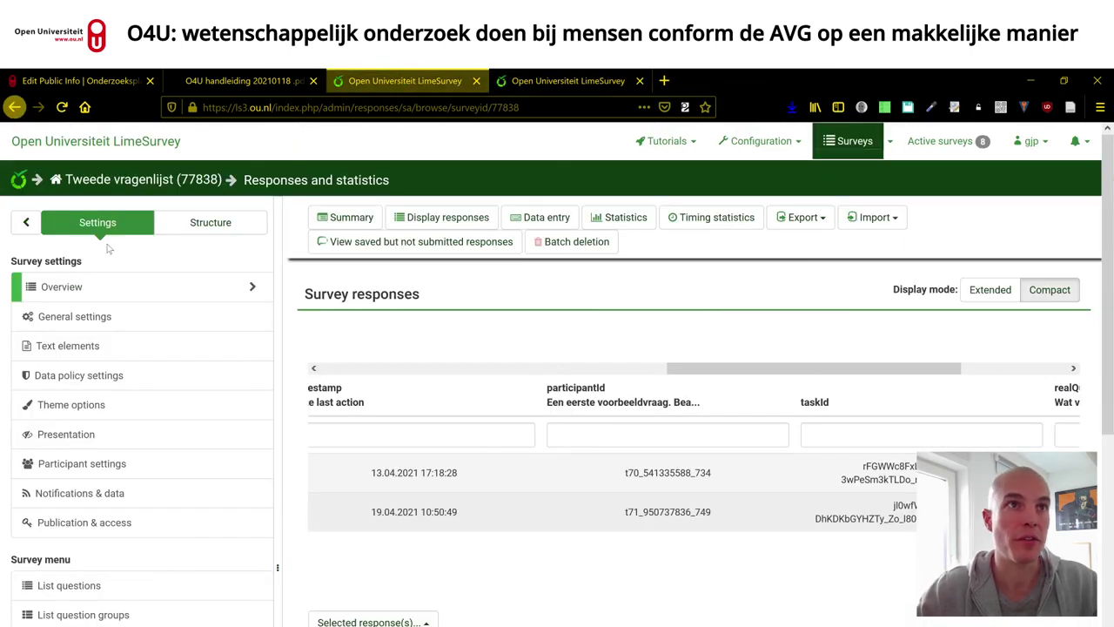
left_click(604, 85)
left_click(122, 472)
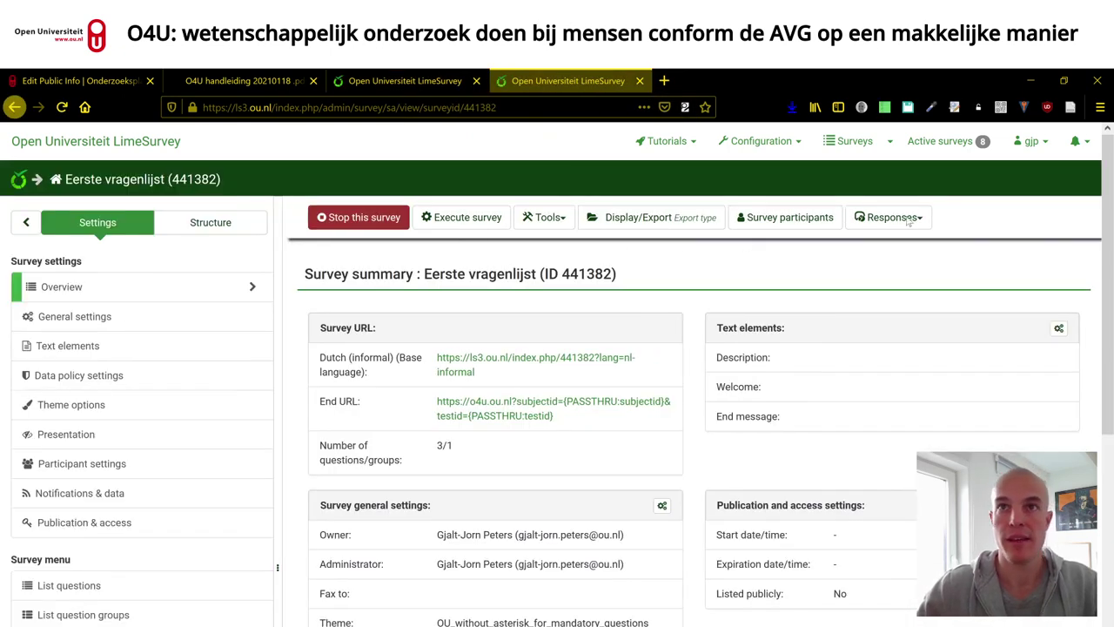
Step: Display the Eerste vragenlijst responses and bring the participantId and taskId columns into view
left_click(908, 220)
left_click(891, 248)
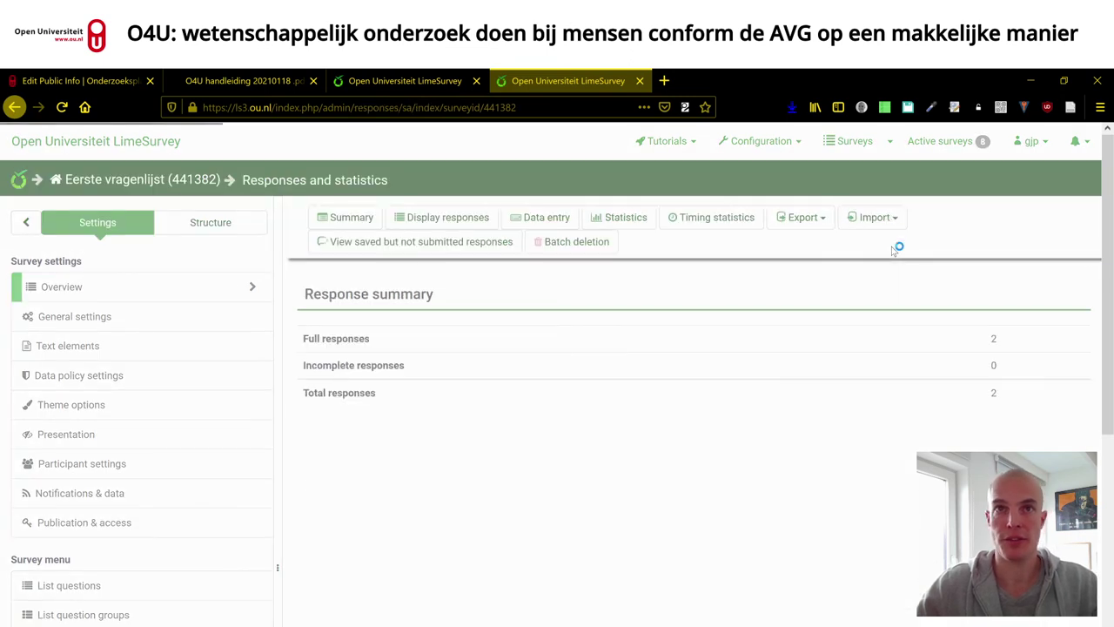
left_click(468, 219)
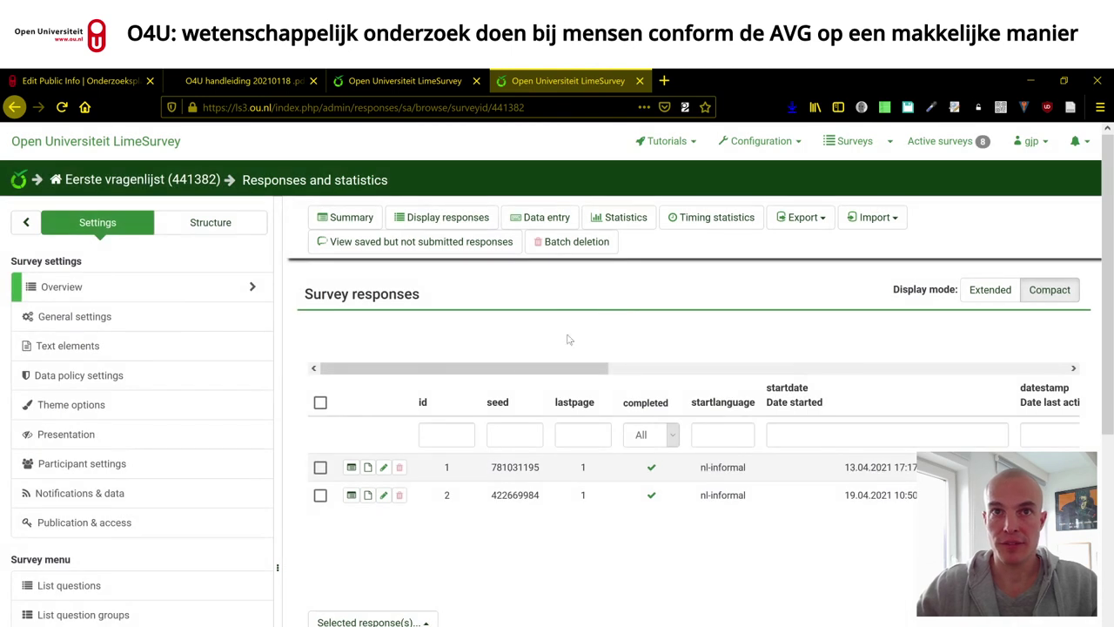
left_click_drag(522, 369, 915, 365)
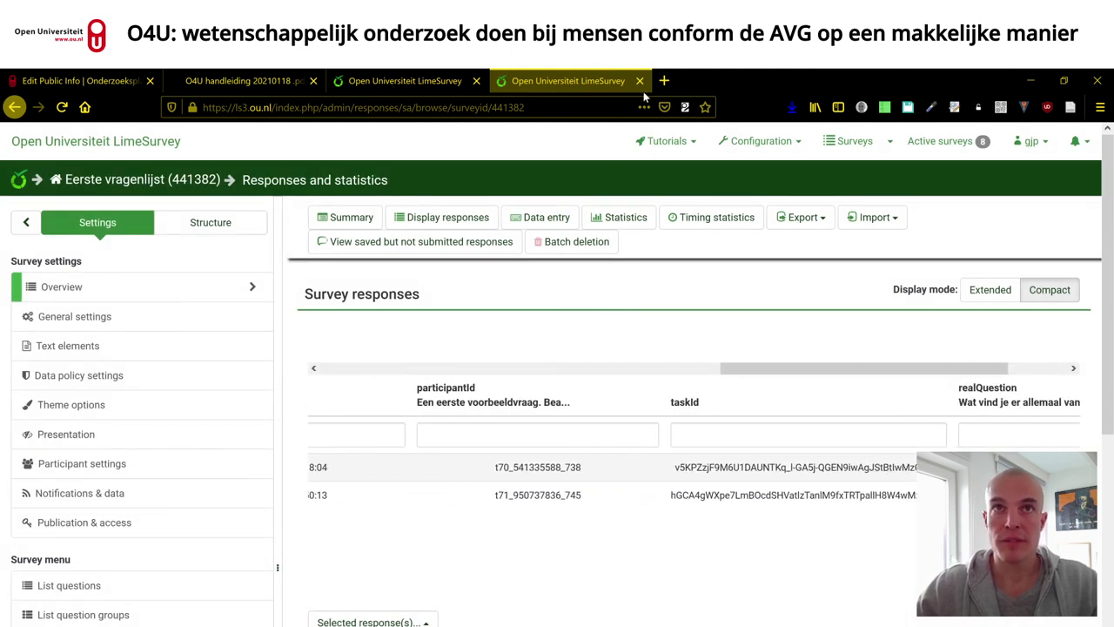
Step: Compare the newest response's participantId between the Tweede and Eerste vragenlijst, checking both the shared first part and the suffix after the last underscore
left_click(405, 80)
left_click_drag(624, 512, 690, 512)
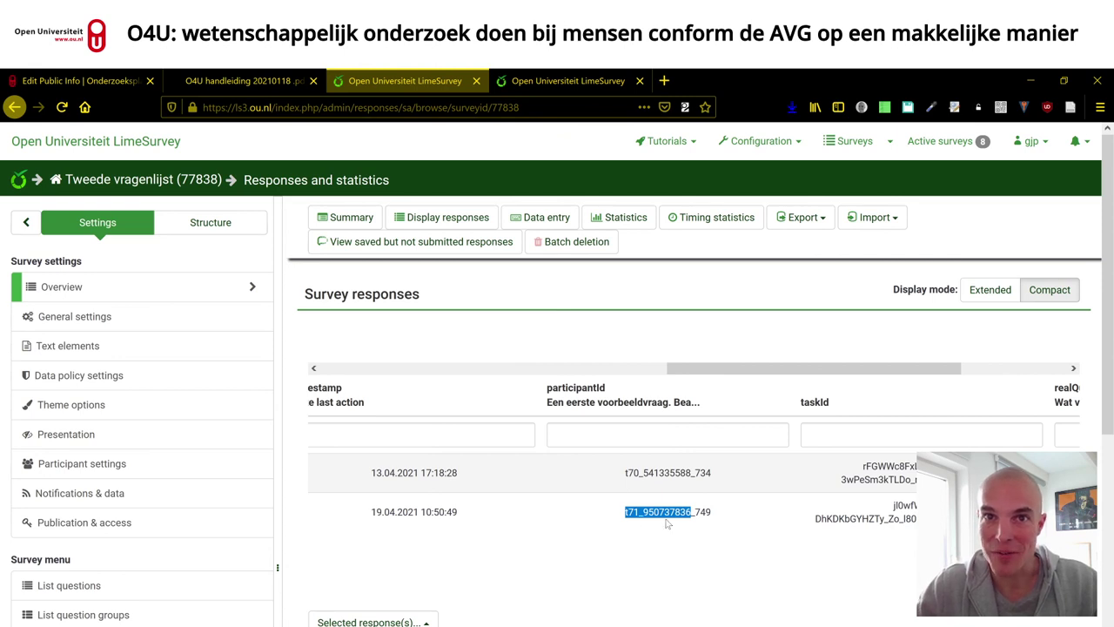
left_click(564, 75)
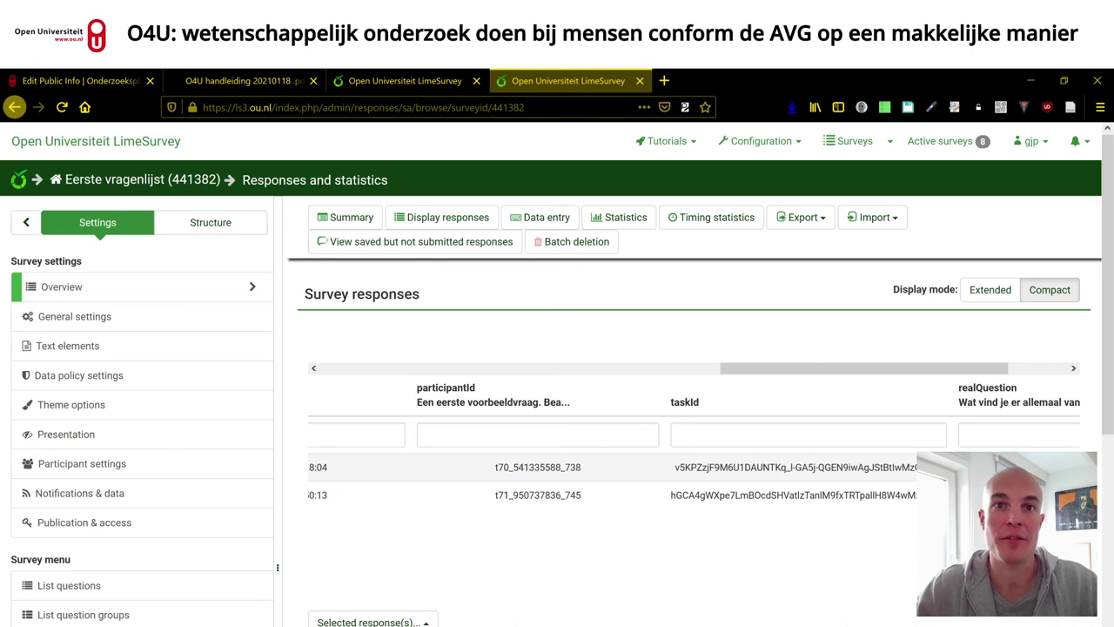
left_click_drag(562, 495, 494, 495)
left_click(548, 534)
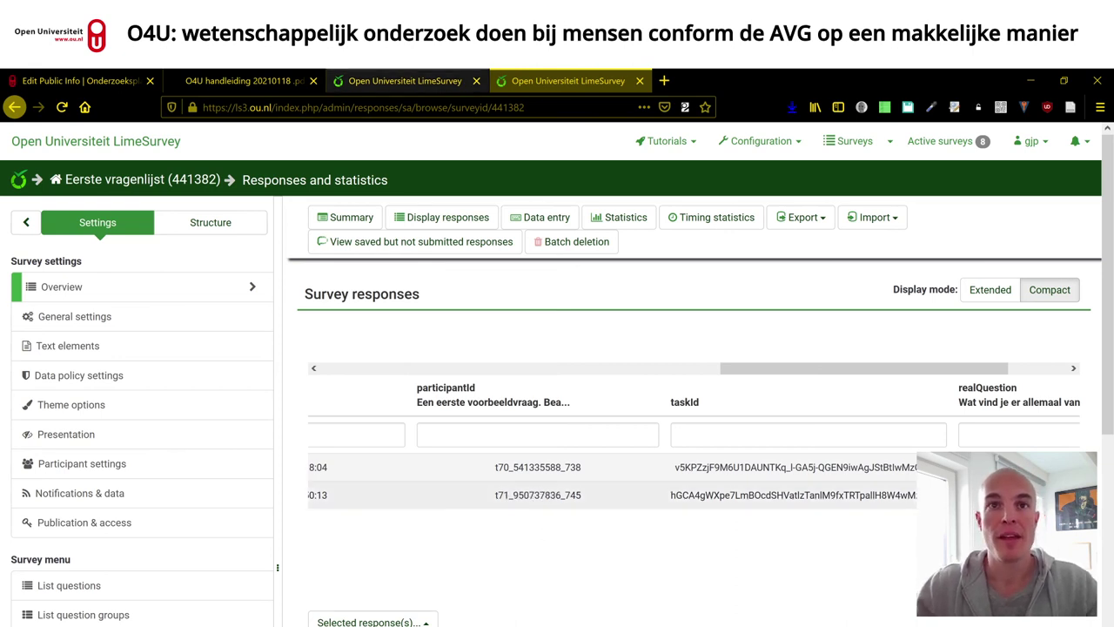
left_click_drag(592, 496, 570, 495)
left_click(575, 507)
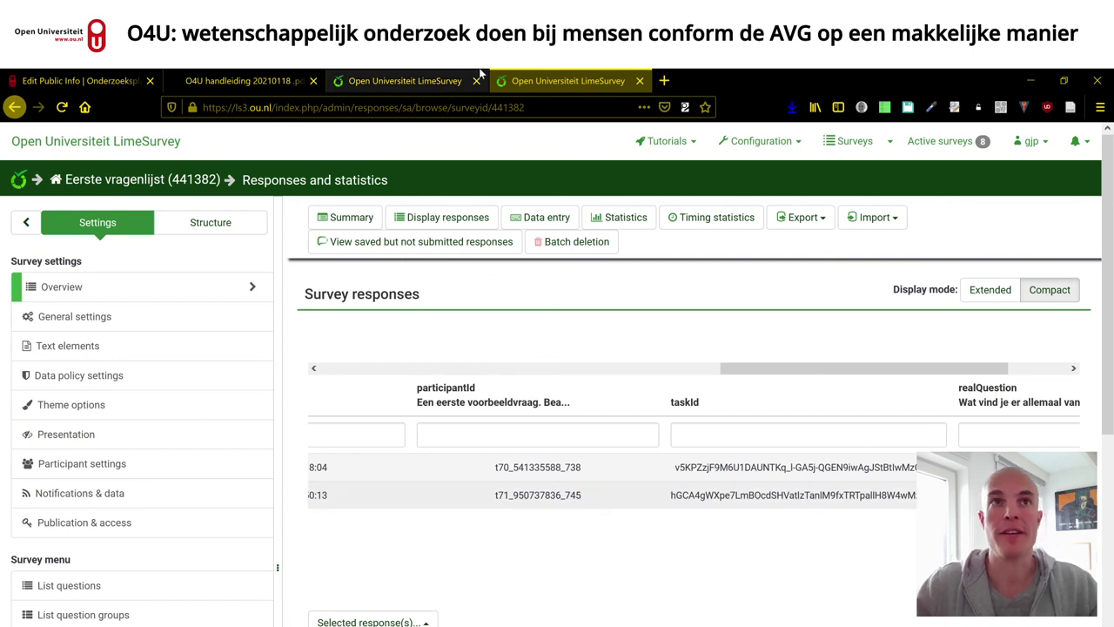
left_click(418, 80)
left_click(706, 526)
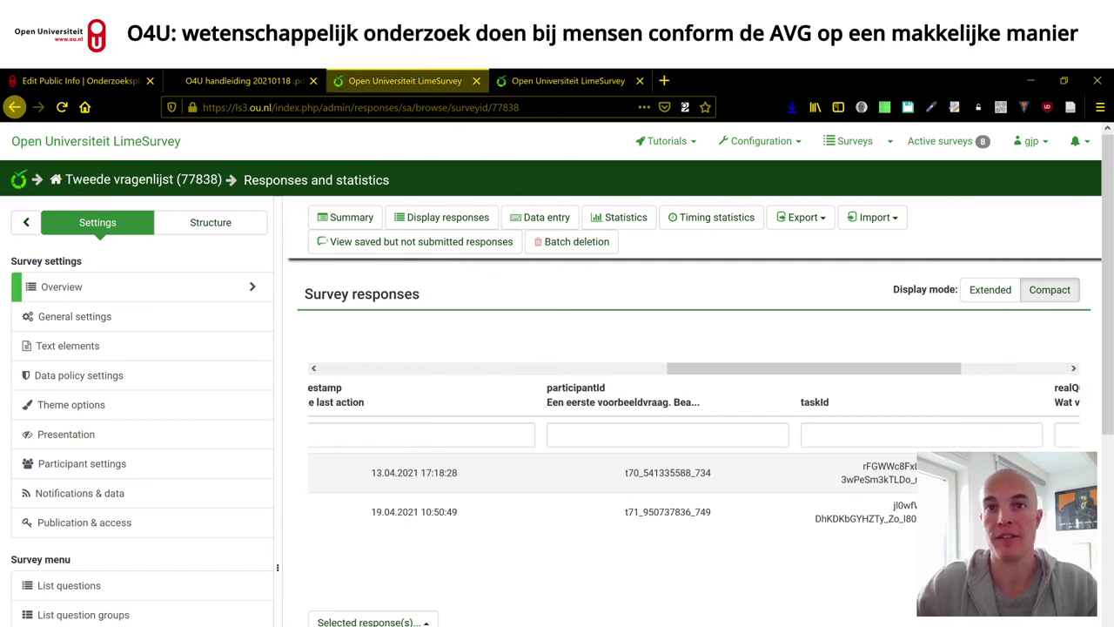
left_click(586, 81)
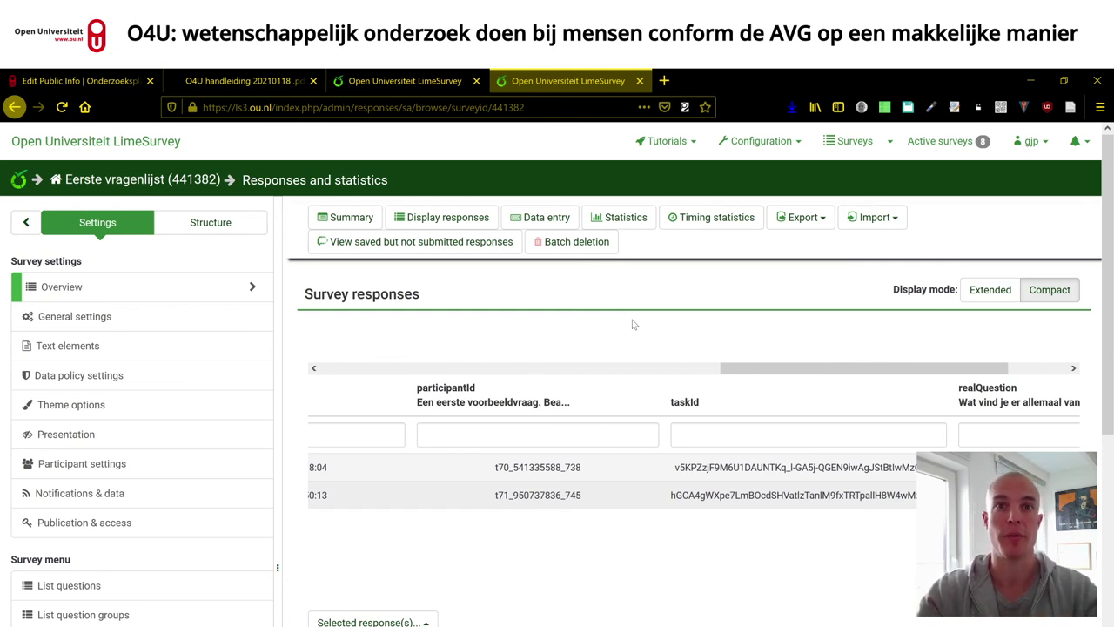
Step: Switch back to the O4U page for editing the study's Public Info
key("ctrl+1")
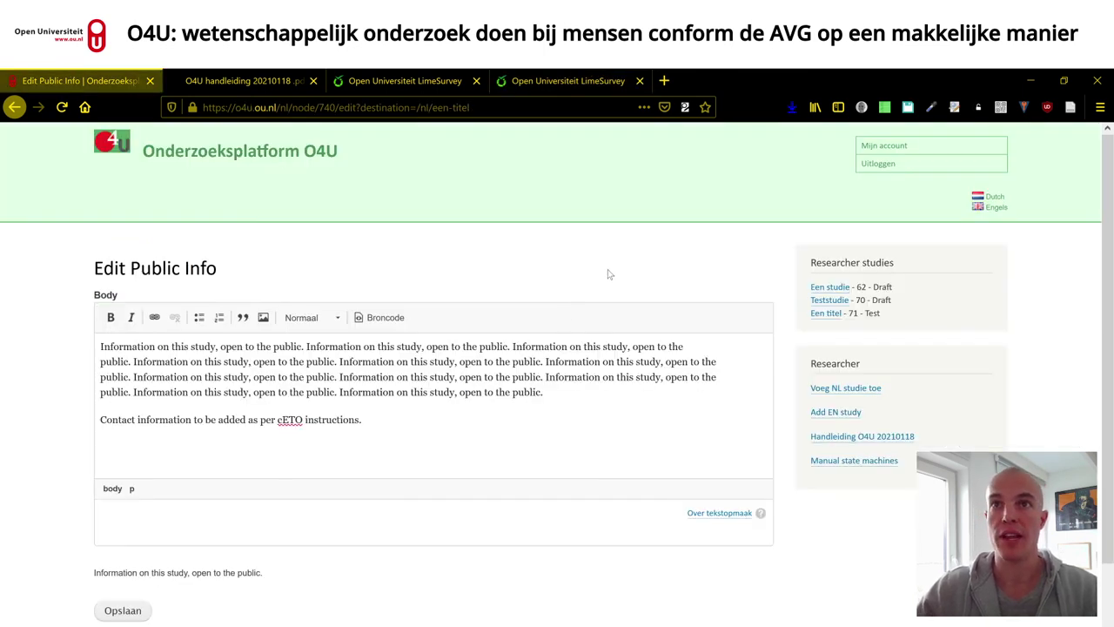